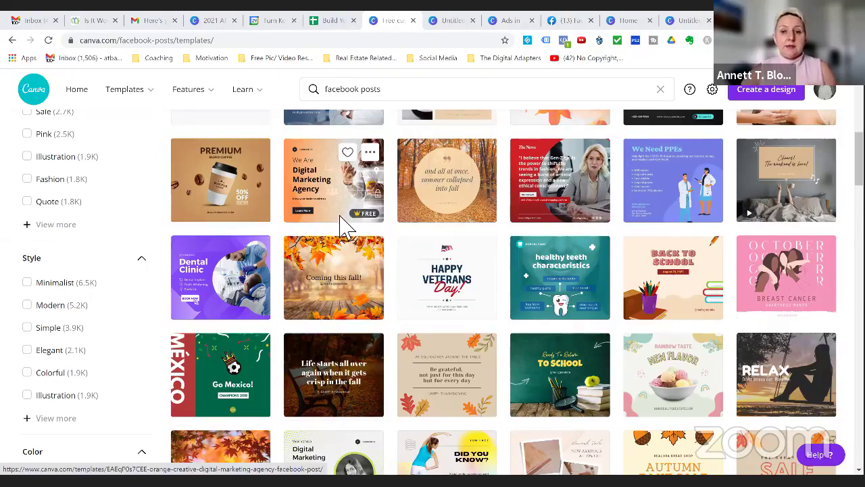
- Open the Brand Kit and try adding a new colour to The Digital Adopters palette
click(505, 20)
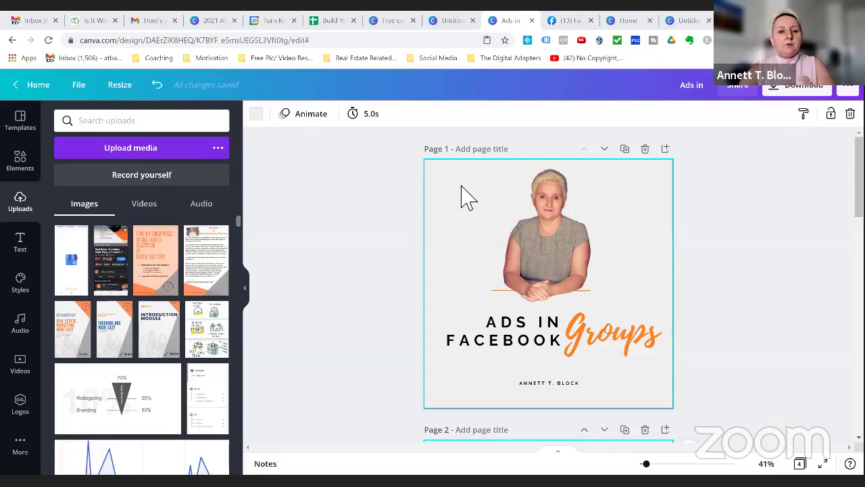
click(442, 25)
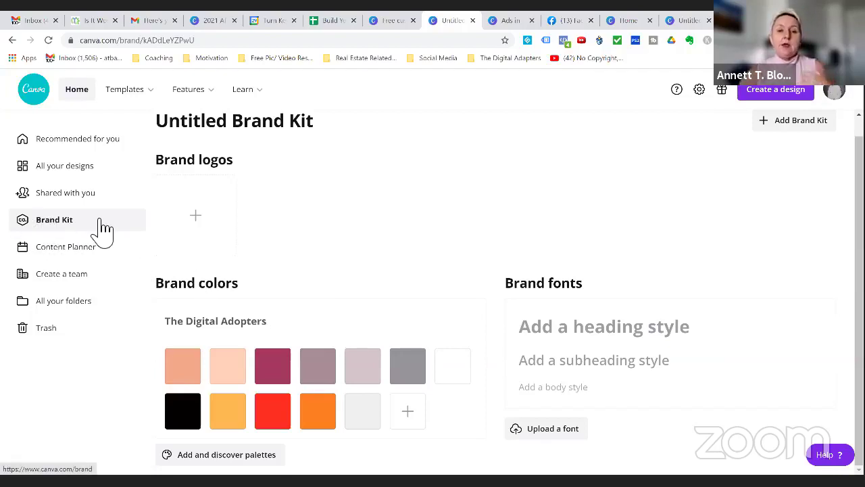
click(408, 412)
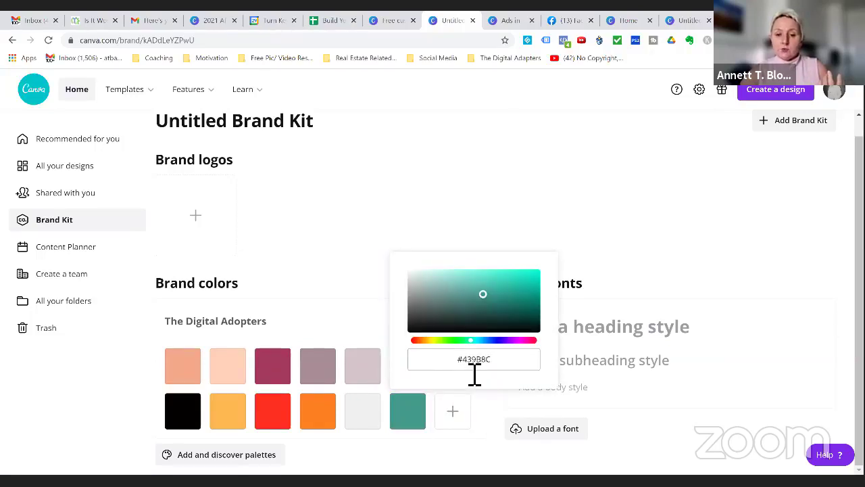
click(476, 180)
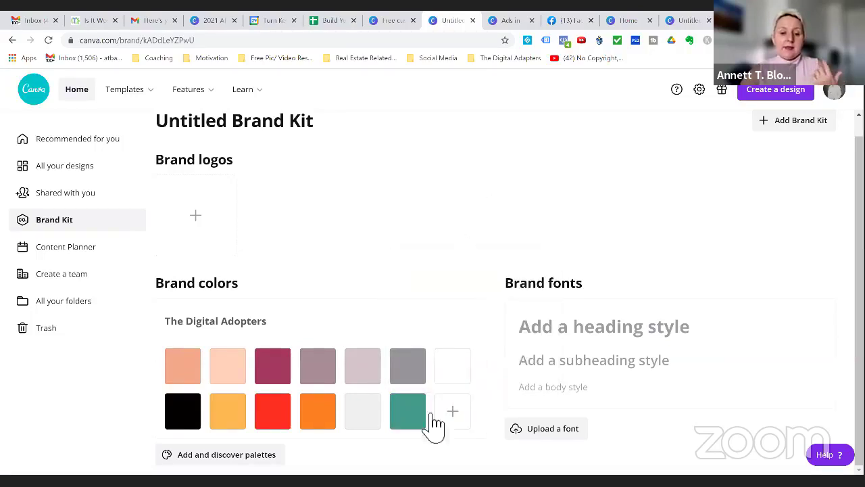
click(426, 395)
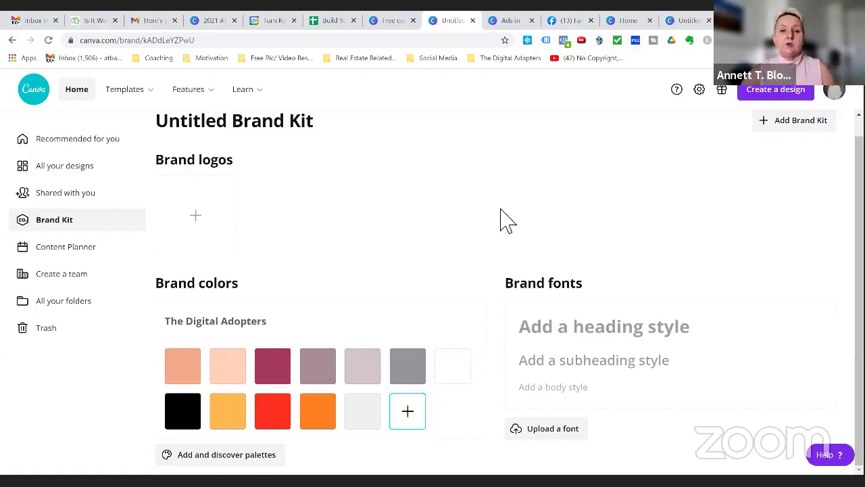
- Return to the Ads in Facebook Groups design and delete the portrait on page 1
click(508, 21)
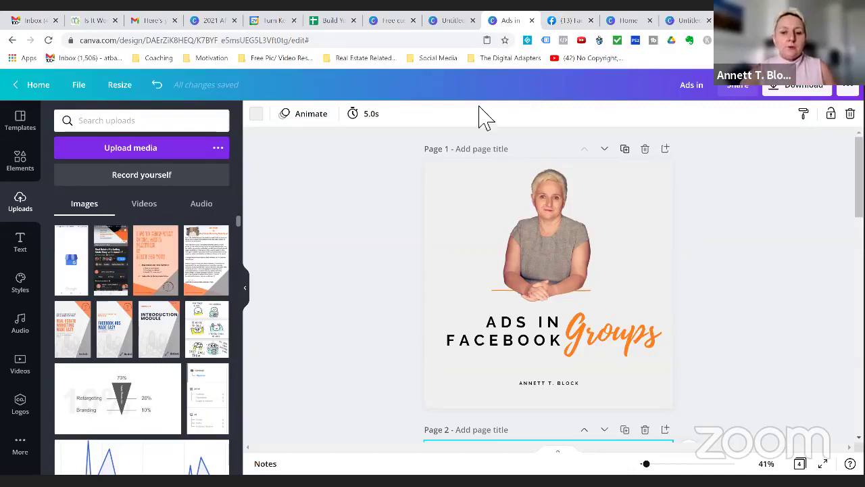
click(561, 252)
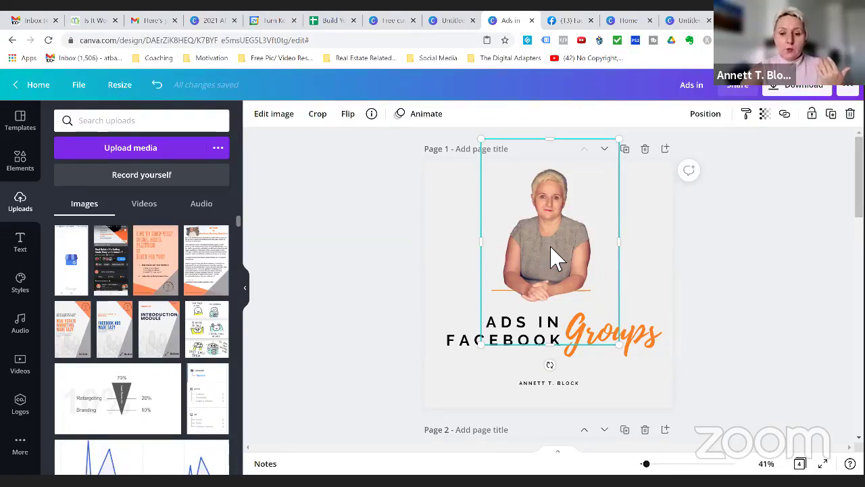
key(Delete)
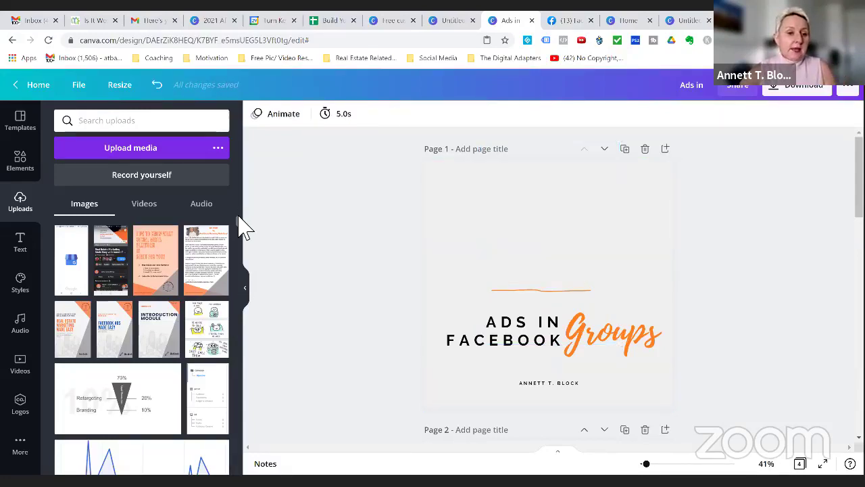
- Insert the uploaded portrait with the dark background on page 1 and move it up above the title
drag(239, 219, 213, 338)
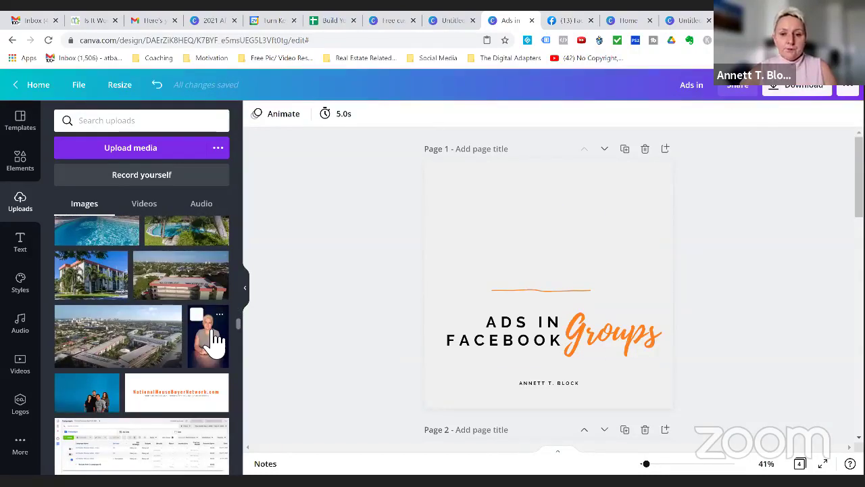
click(213, 338)
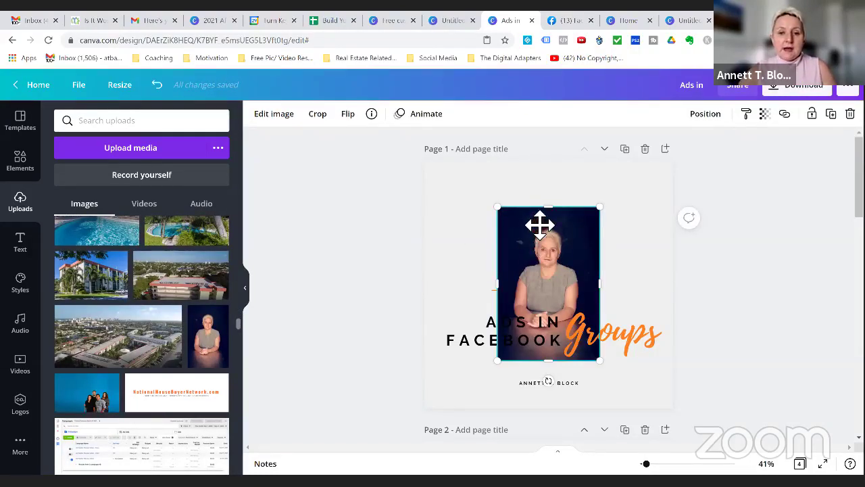
mouse_move(540, 225)
mouse_down()
mouse_move(532, 224)
mouse_move(547, 226)
mouse_up()
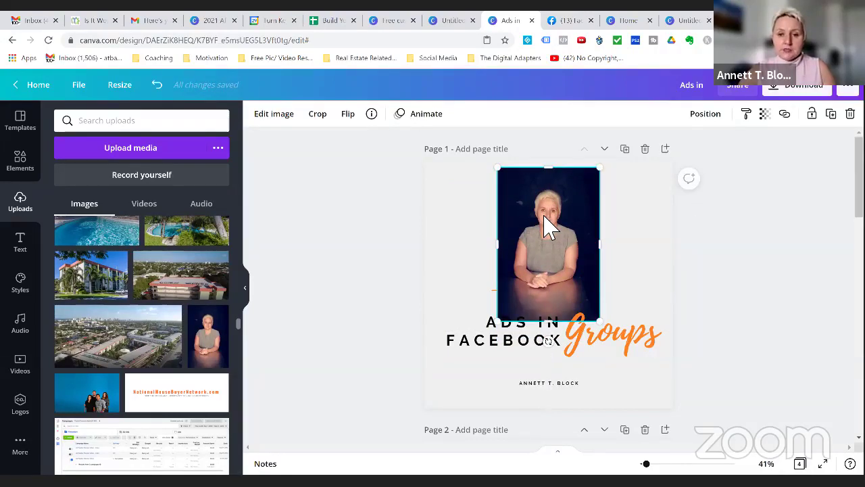
- Remove the portrait's background, enlarge it to about 545 by 818, and place it above the title
click(274, 115)
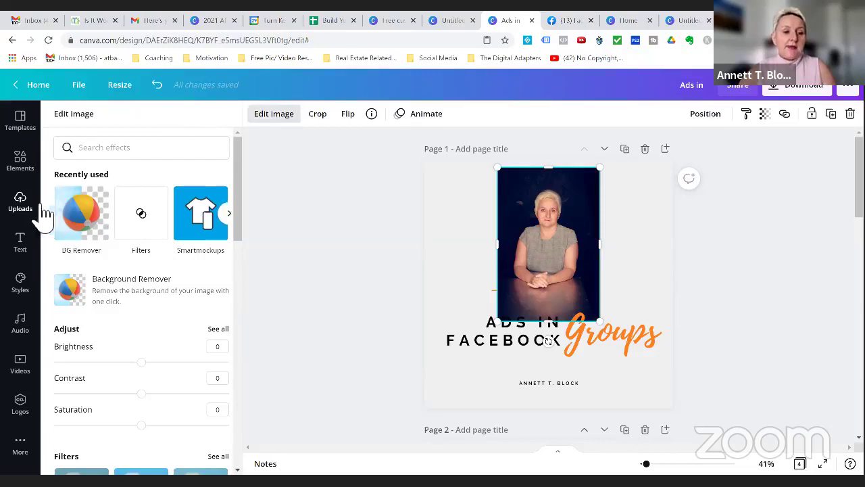
click(85, 216)
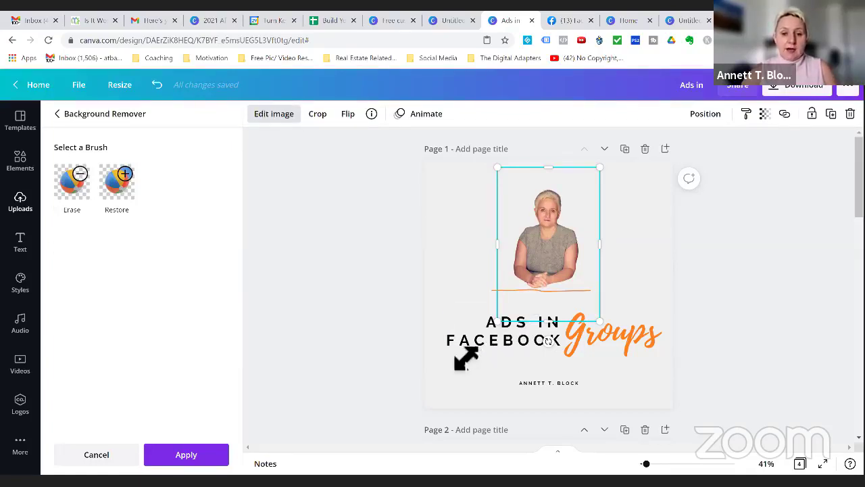
drag(466, 359, 453, 388)
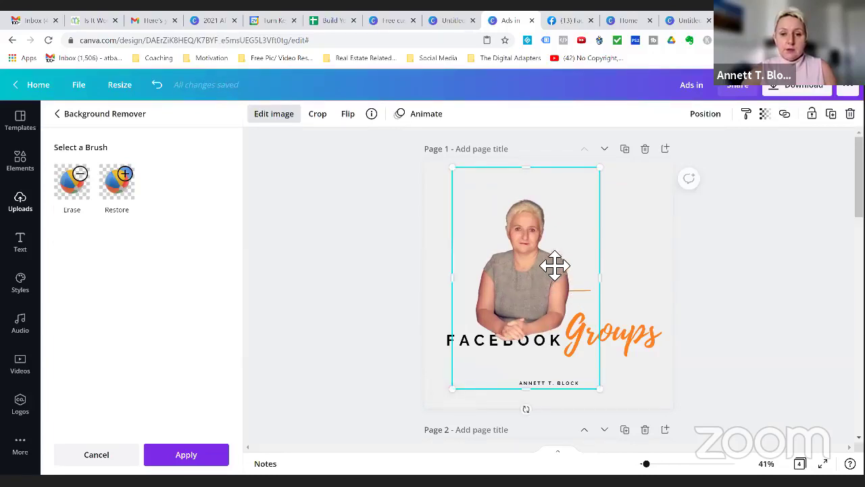
drag(555, 265, 547, 257)
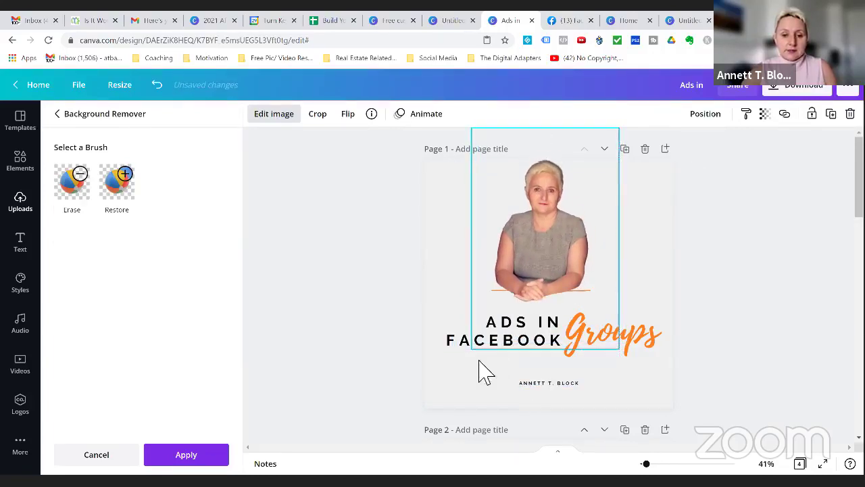
drag(483, 359, 512, 334)
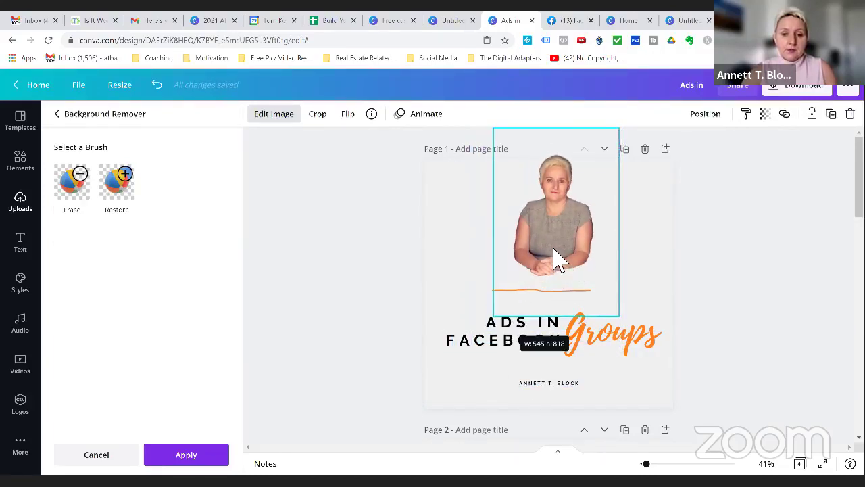
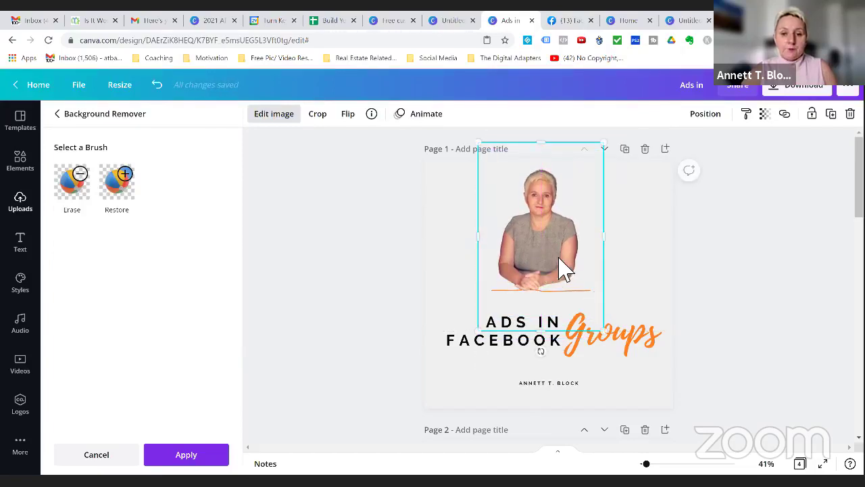
- Try to send the portrait backward in the layer order
click(705, 115)
click(648, 156)
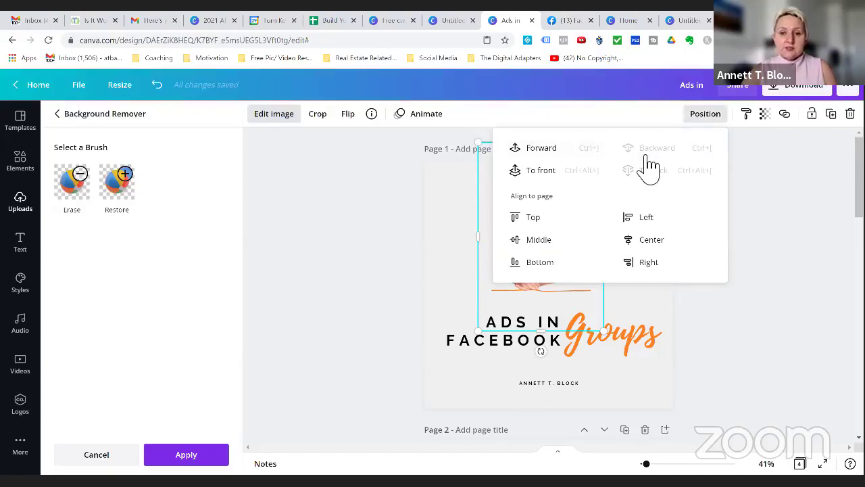
click(727, 304)
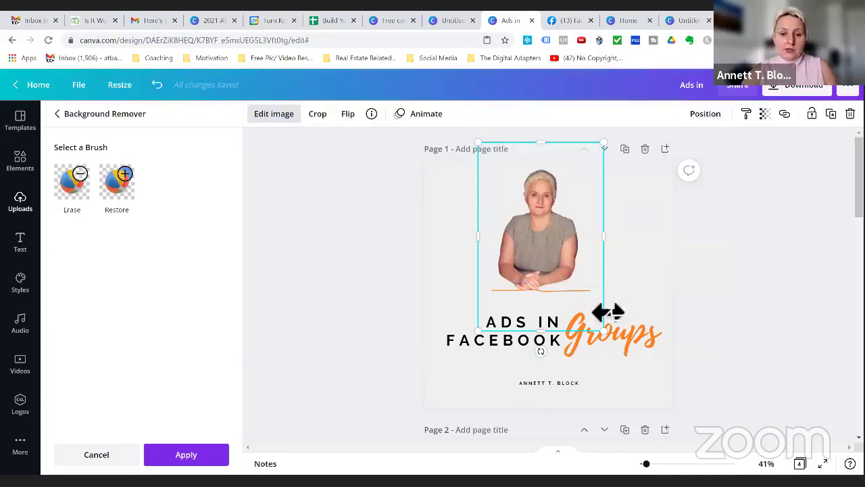
- Enlarge the portrait slightly and reposition it so the forearms overlap the thin orange line
click(561, 291)
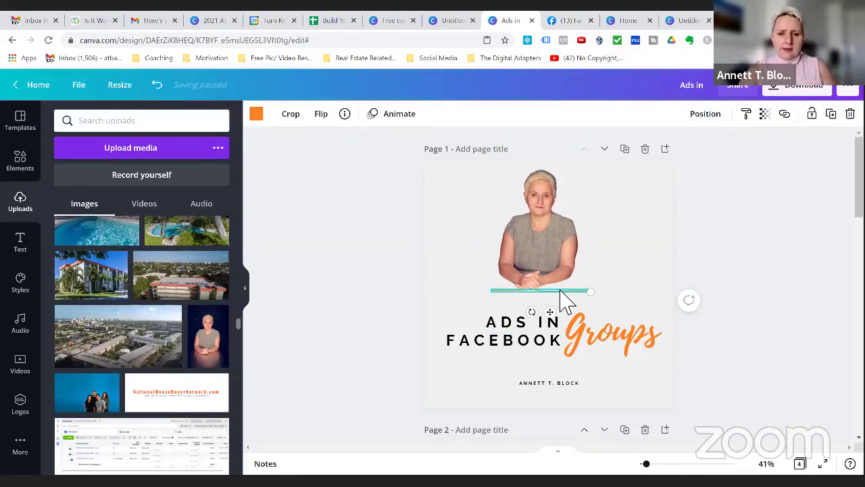
drag(539, 250, 547, 253)
drag(478, 336, 472, 363)
drag(550, 270, 556, 270)
- Search the graphic elements for "line" and try adding the orange brush-stroke line over the portrait
click(153, 128)
text(line)
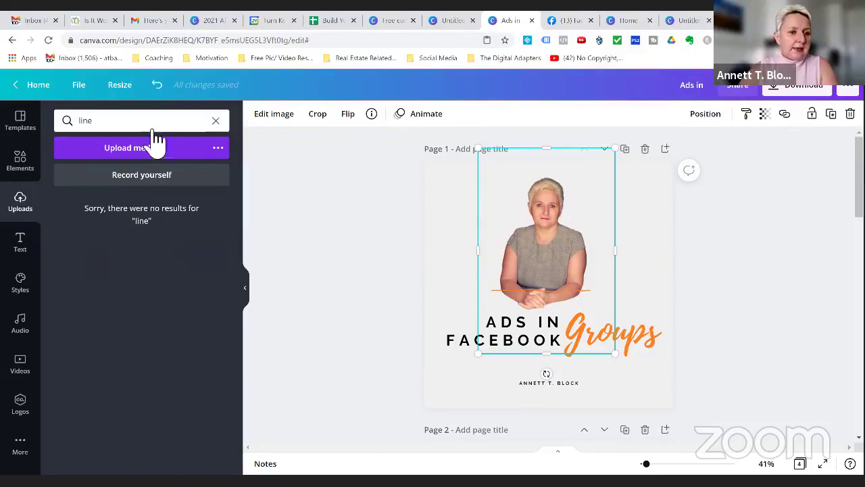
click(23, 164)
click(150, 155)
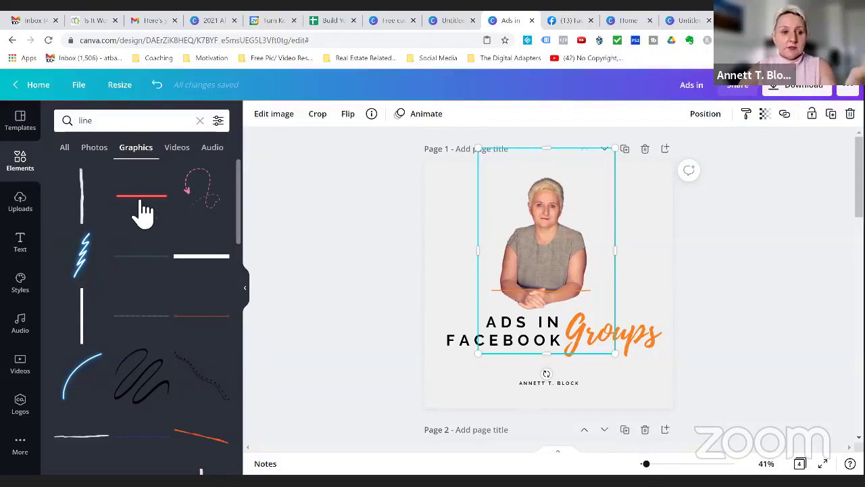
scroll(139, 223, down, 10)
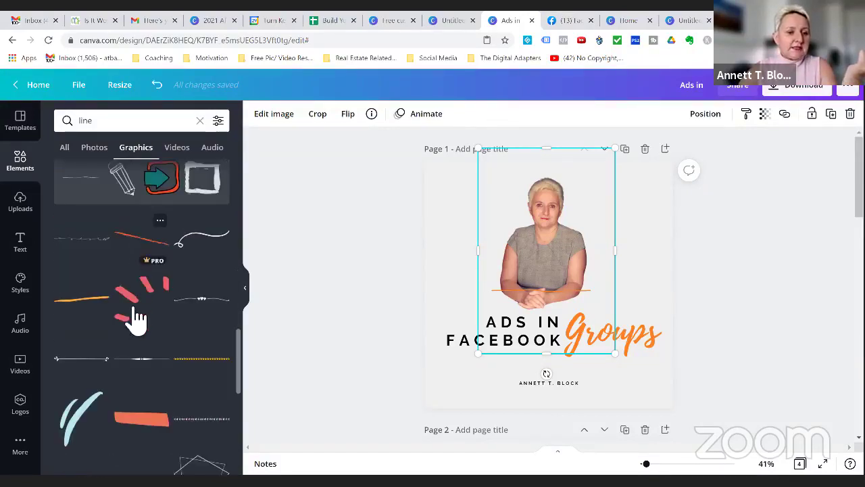
click(81, 301)
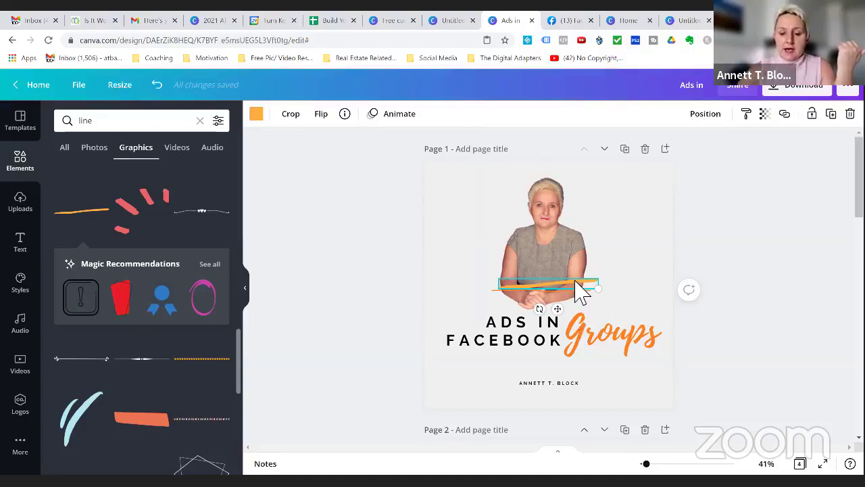
key(Escape)
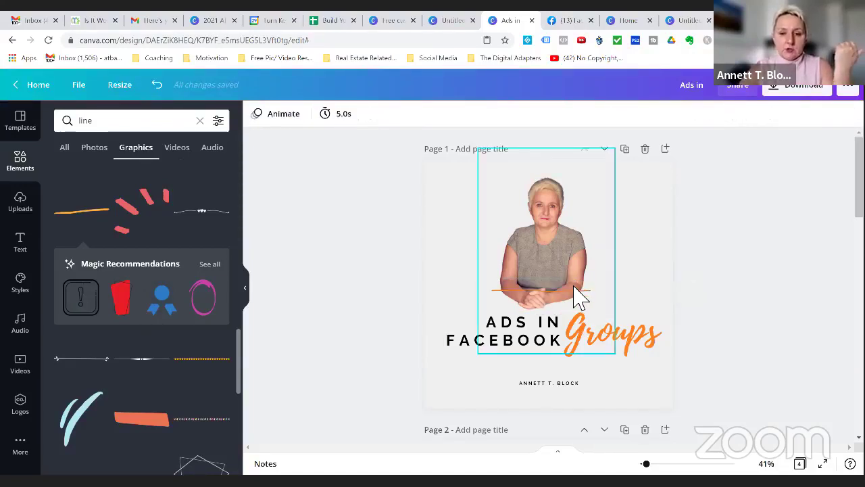
- Send the thin orange line backward so it sits behind the portrait on page 1
click(576, 292)
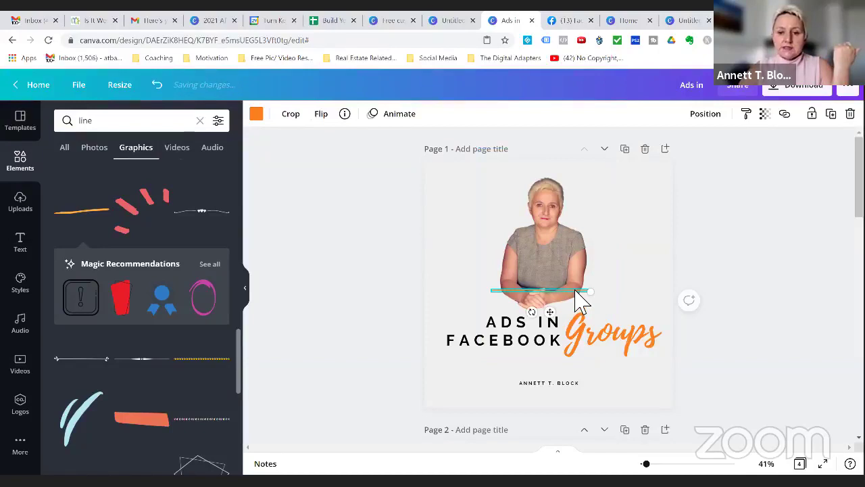
click(707, 115)
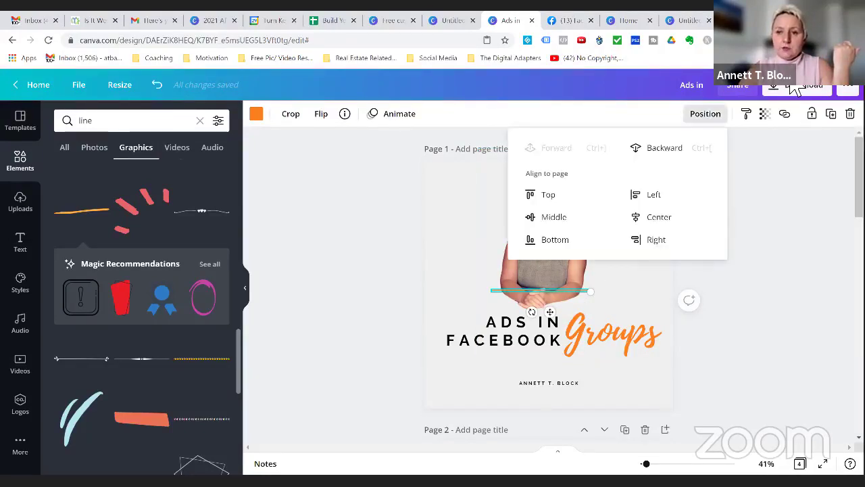
click(668, 153)
click(756, 264)
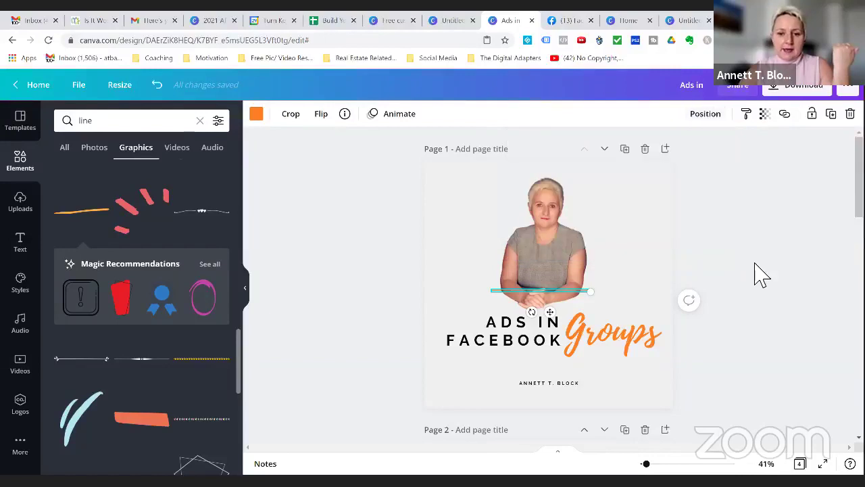
click(641, 247)
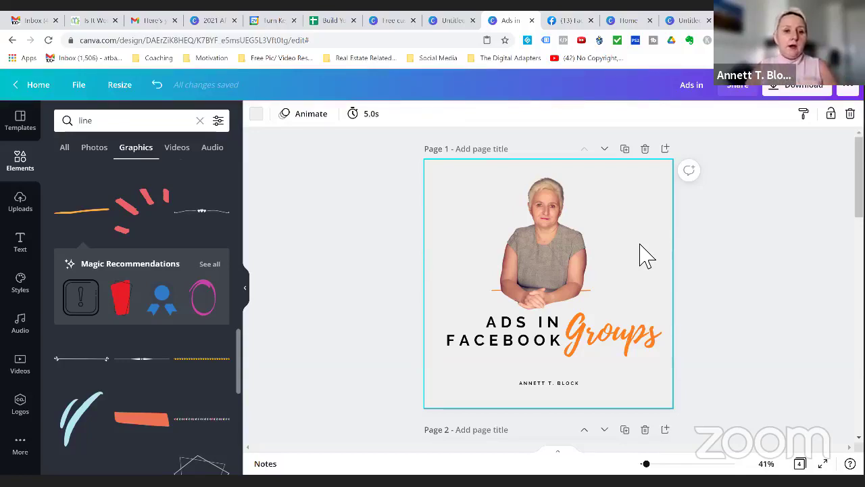
- Apply the Glow shadow effect to the portrait on page 1
click(548, 257)
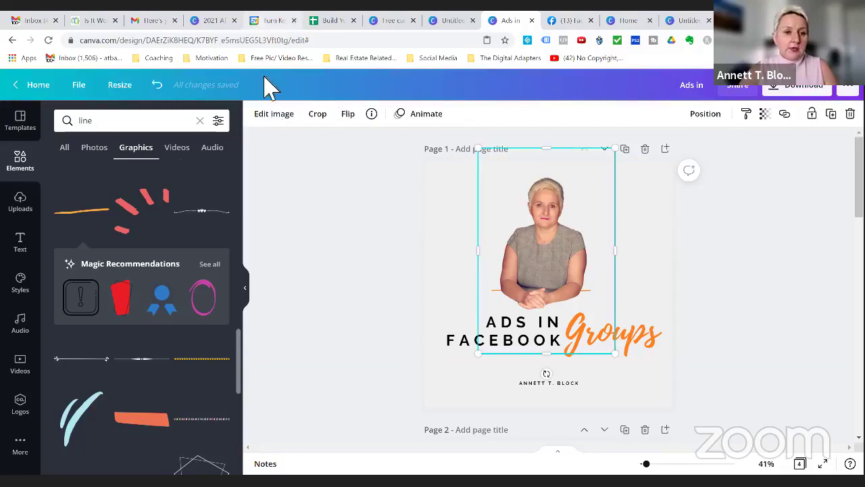
click(277, 115)
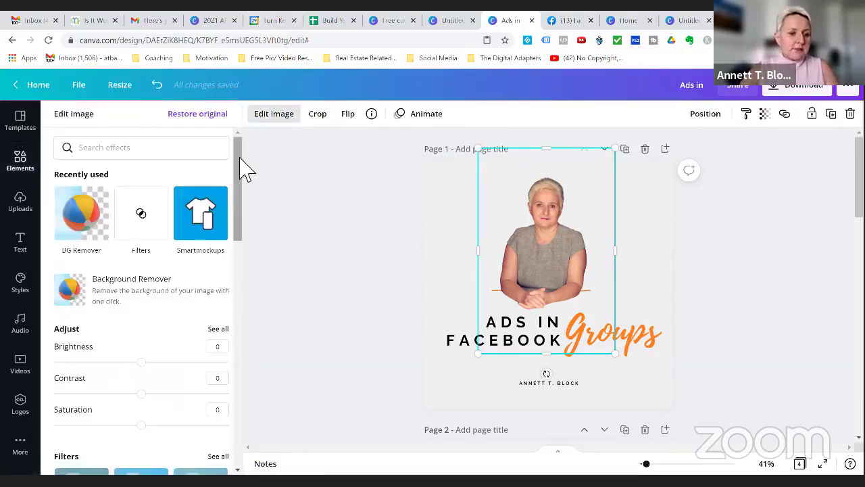
drag(242, 202, 239, 373)
click(218, 314)
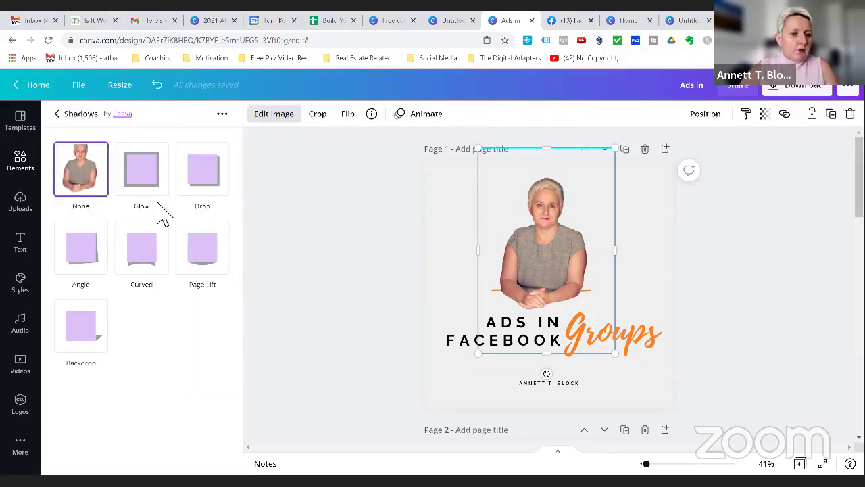
click(147, 179)
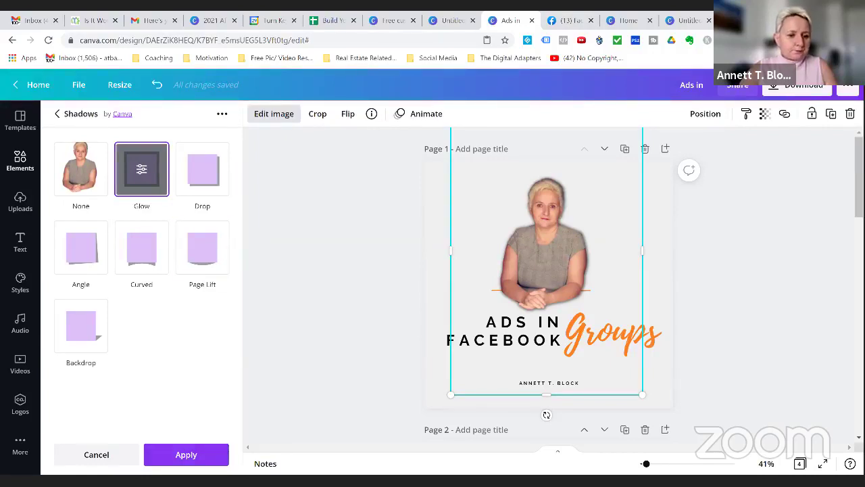
click(185, 454)
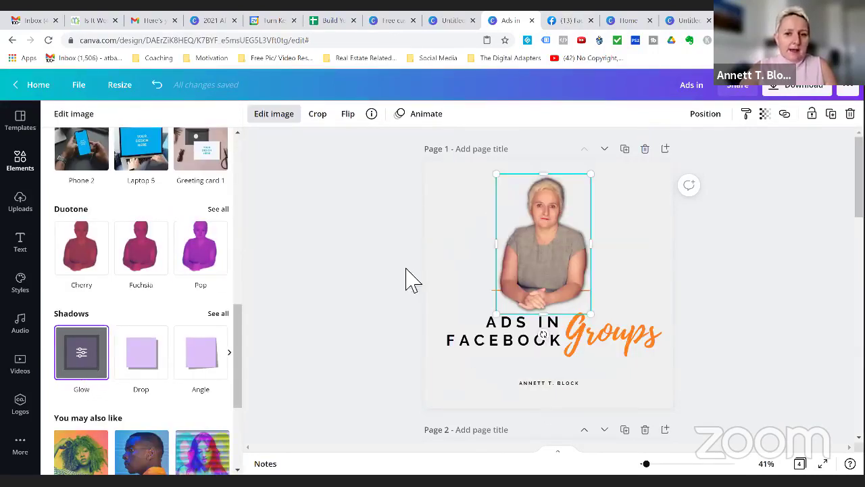
- Delete the portrait from page 1 and undo back to its version without the Glow shadow
double_click(553, 198)
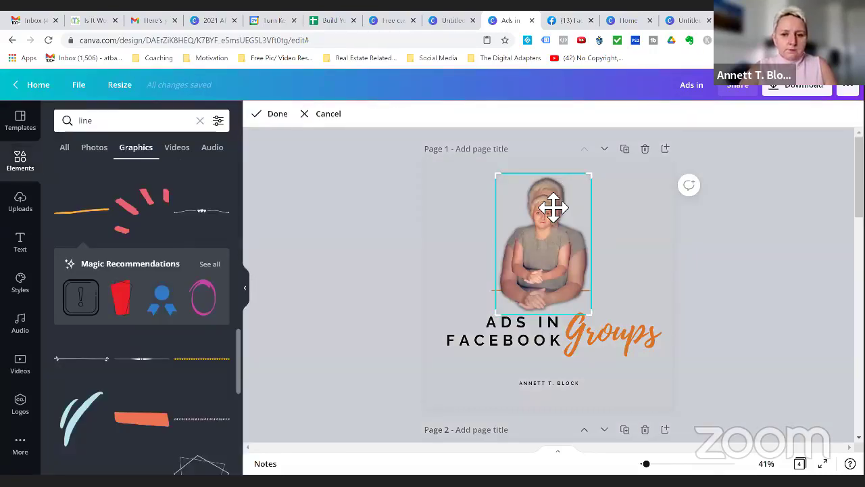
key(Delete)
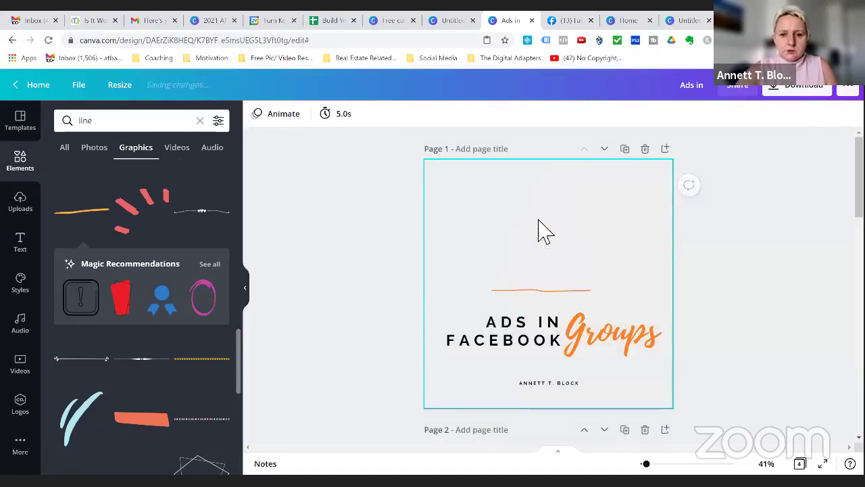
click(157, 86)
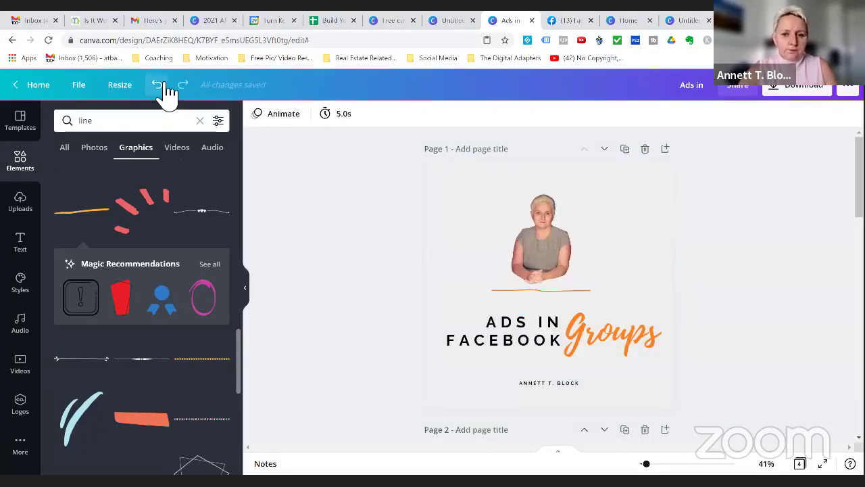
- Enlarge the restored portrait on page 1 and reposition it so the forearms overlap the thin orange line
click(521, 251)
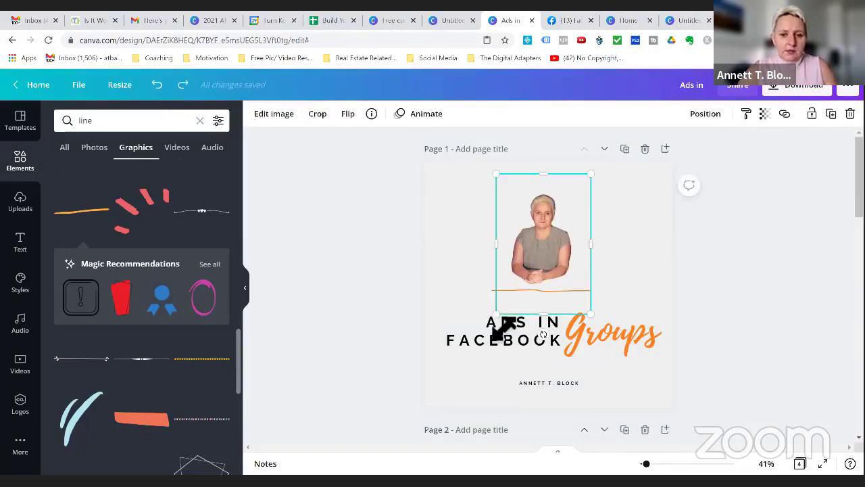
drag(510, 327, 469, 376)
drag(547, 290, 567, 271)
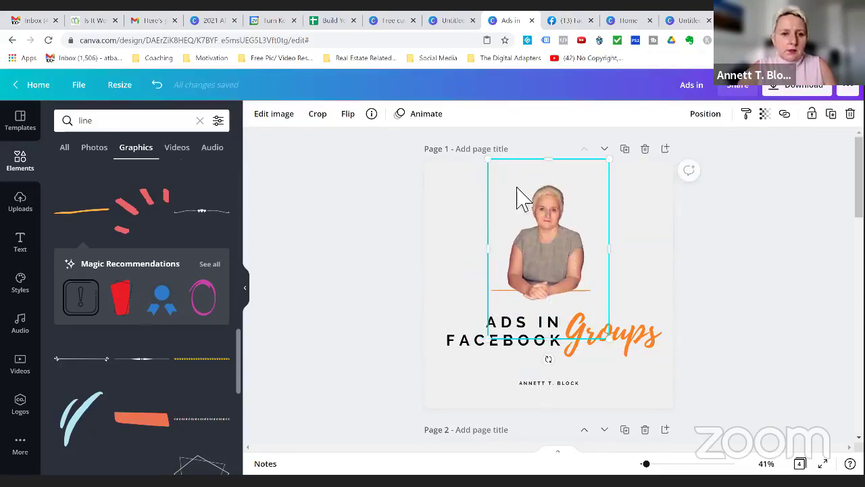
- Try a Glow shadow as a solid outline around the portrait, with size 11, transparency 100 and blur 0
click(277, 122)
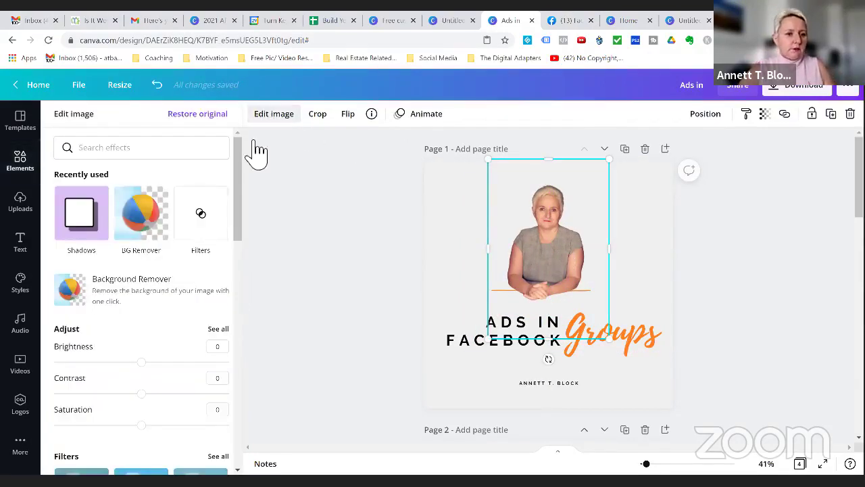
click(90, 216)
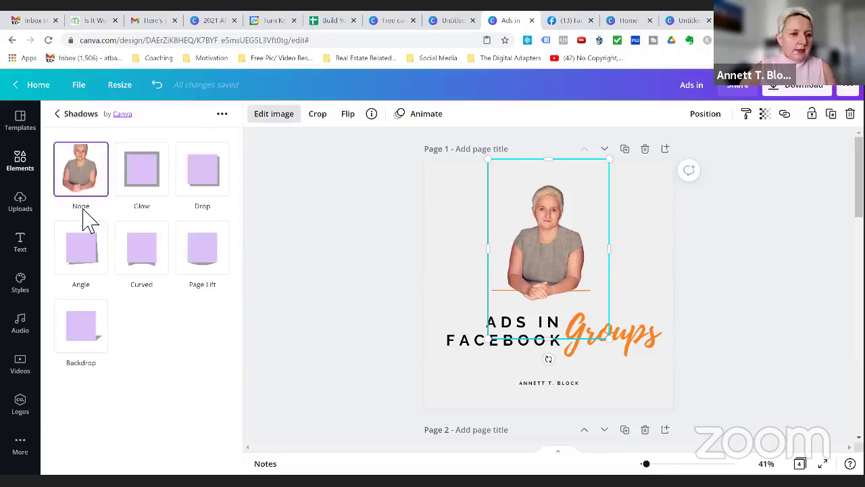
click(146, 177)
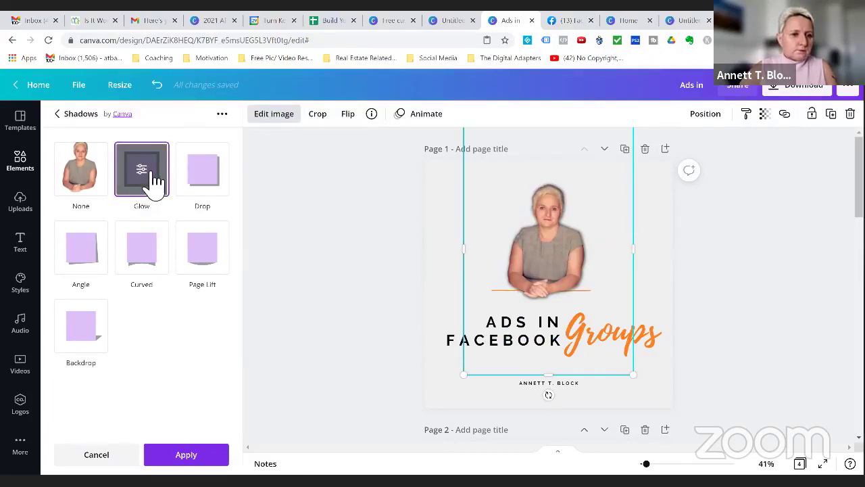
click(144, 174)
drag(140, 200, 57, 205)
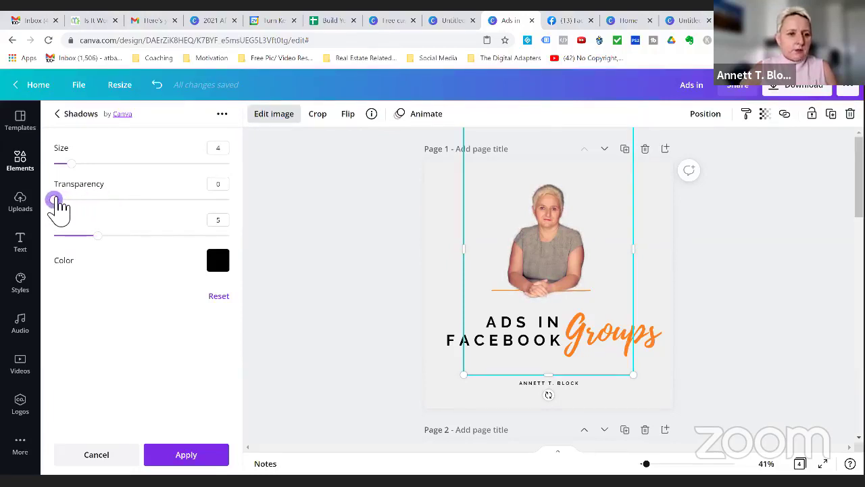
drag(102, 238, 51, 237)
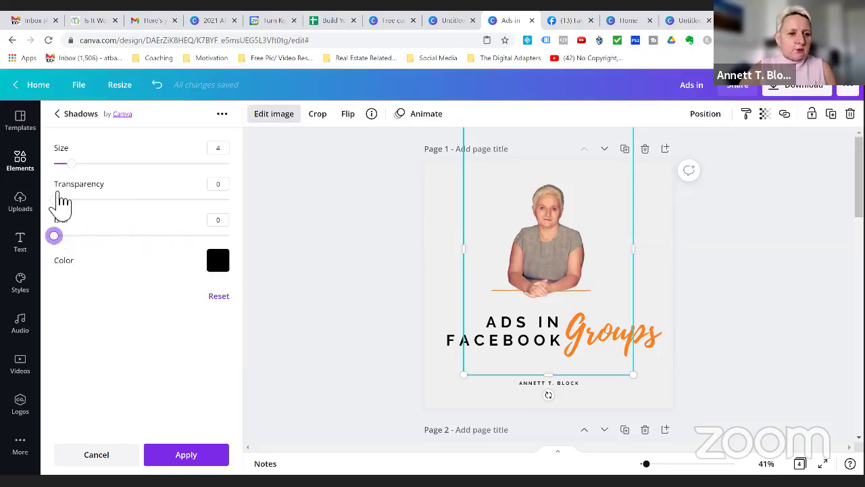
drag(57, 201, 236, 223)
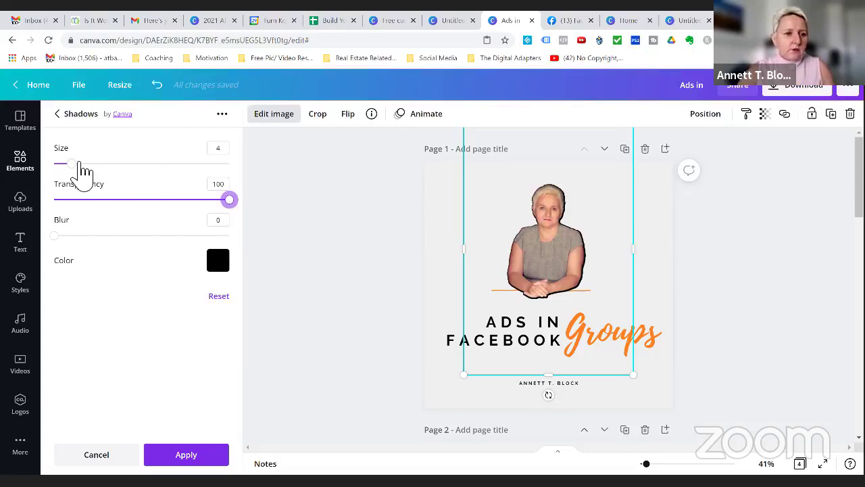
drag(75, 166, 111, 172)
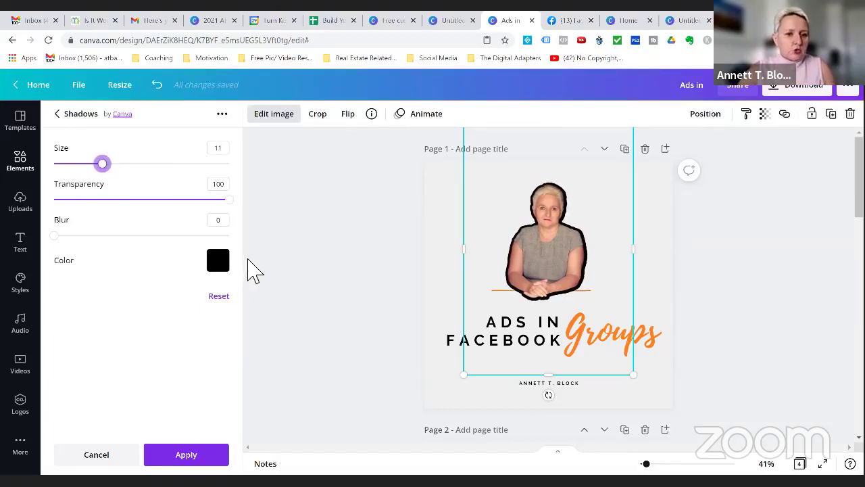
- Try brand colors for the portrait's glow outline, ending with the orange that matches the word "Groups"
click(218, 263)
click(226, 358)
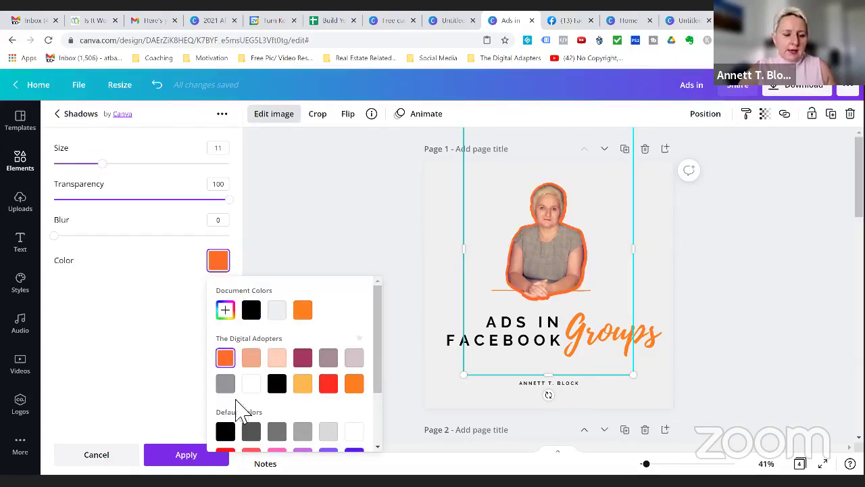
click(331, 386)
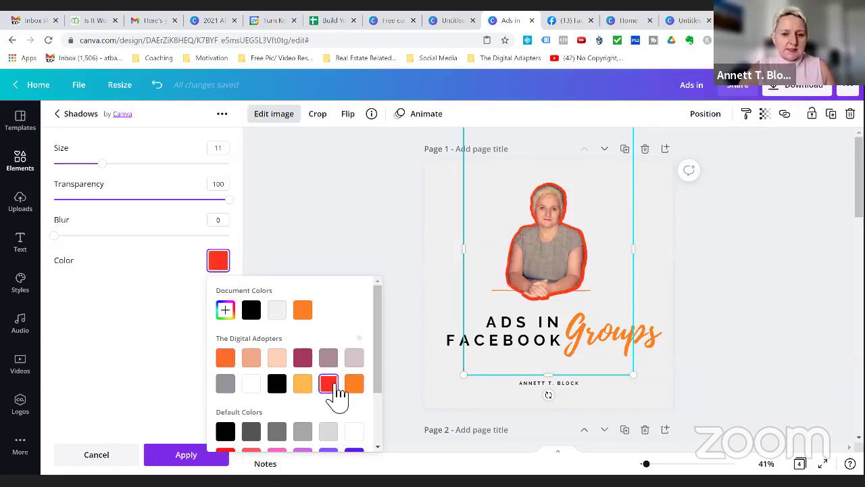
click(356, 384)
click(189, 322)
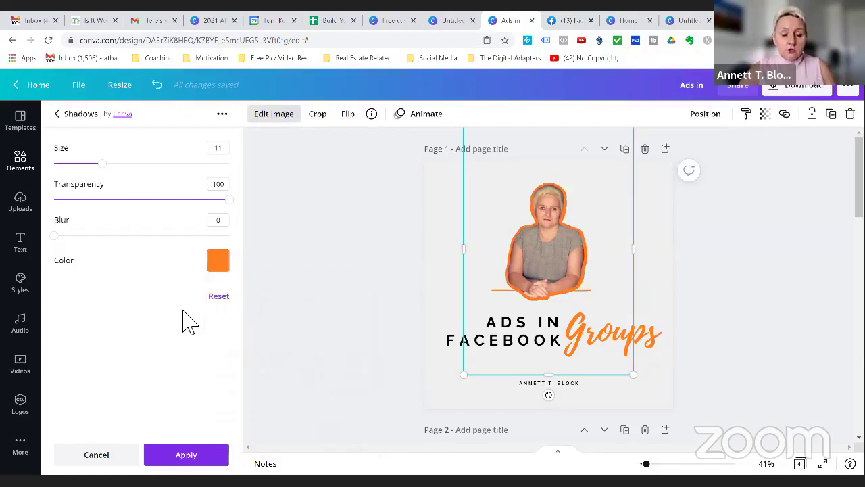
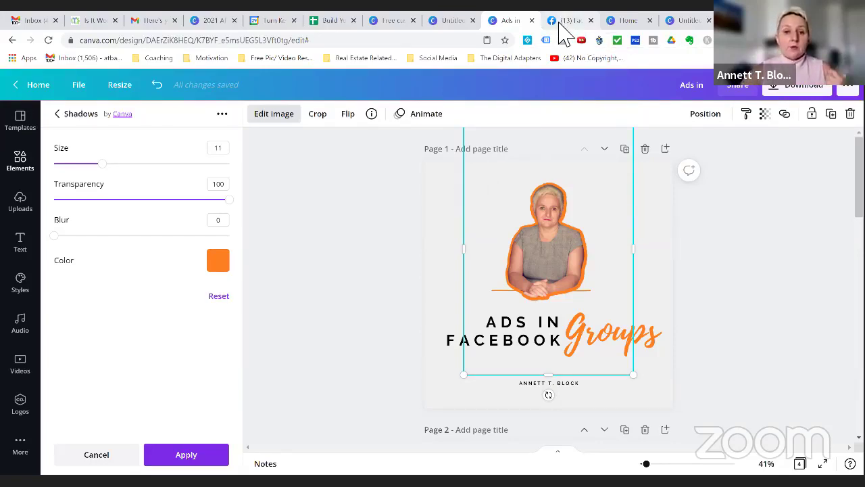
- Switch to the untitled 1080 × 1080 px photo collage and shift the upper-left waterfront photo within its frame to crop out the building
click(560, 24)
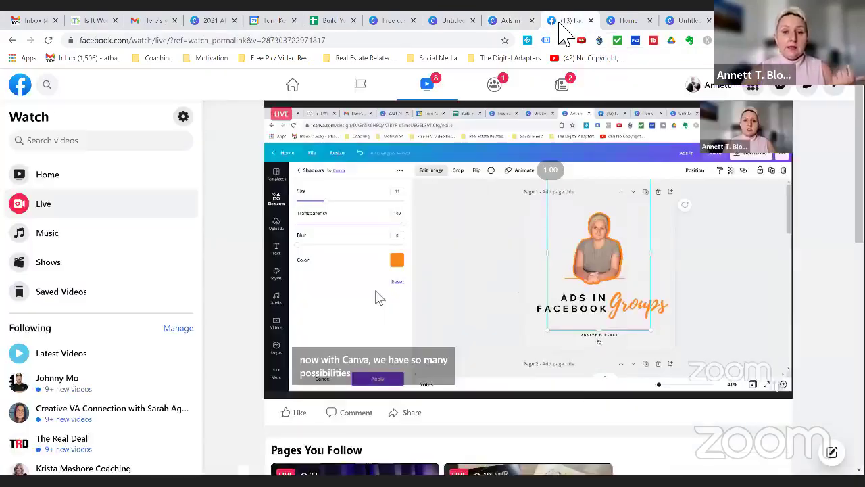
click(625, 23)
click(697, 25)
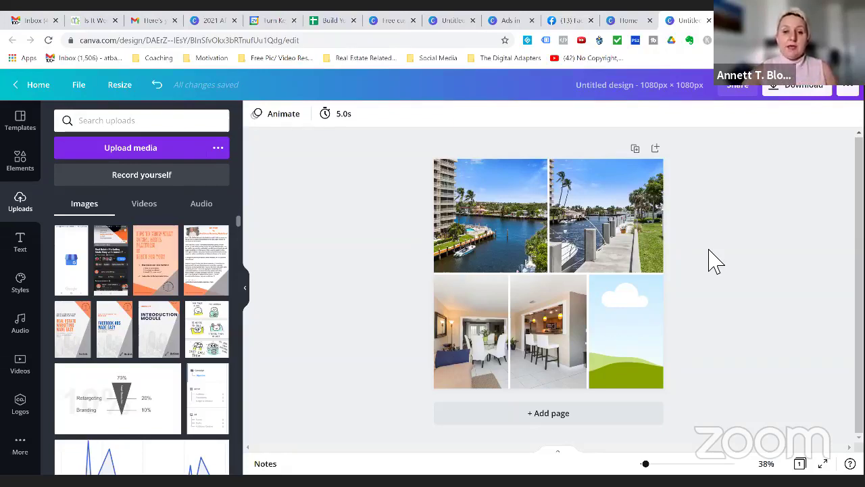
double_click(521, 219)
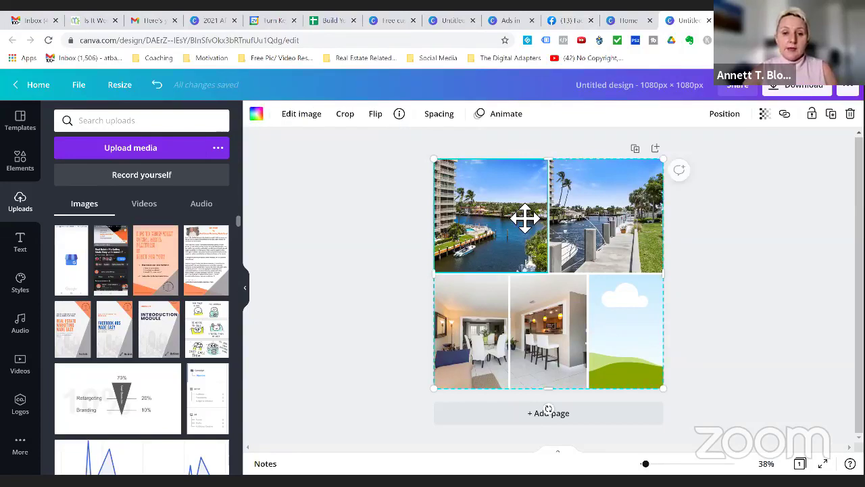
drag(524, 219, 483, 216)
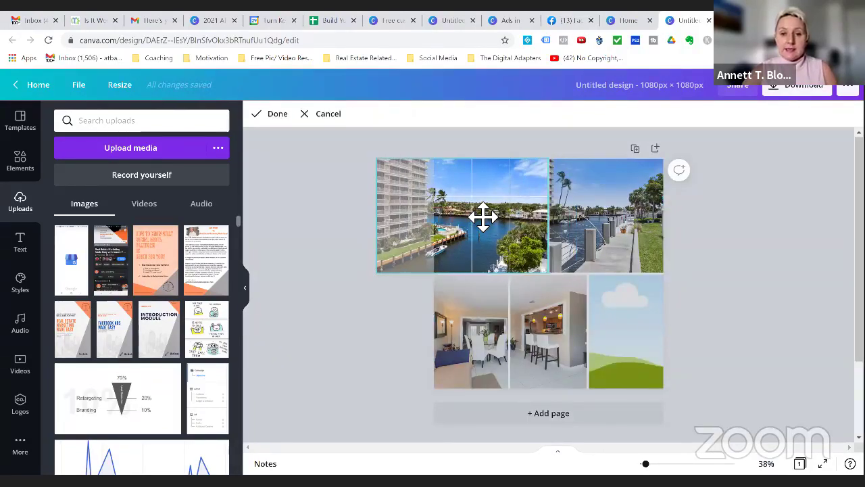
click(770, 271)
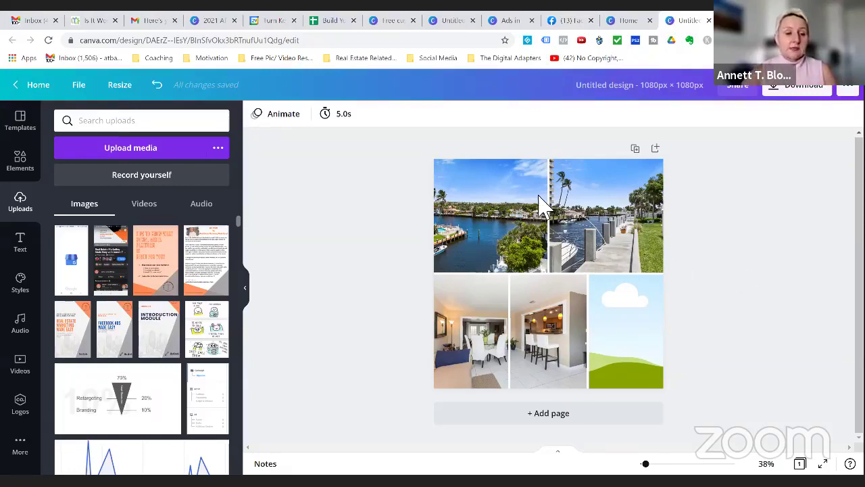
- Add the uploaded "Welcome To Real Estate Marketing Made Easy!" page over the collage and enlarge it to about 828 × 1,281
click(209, 264)
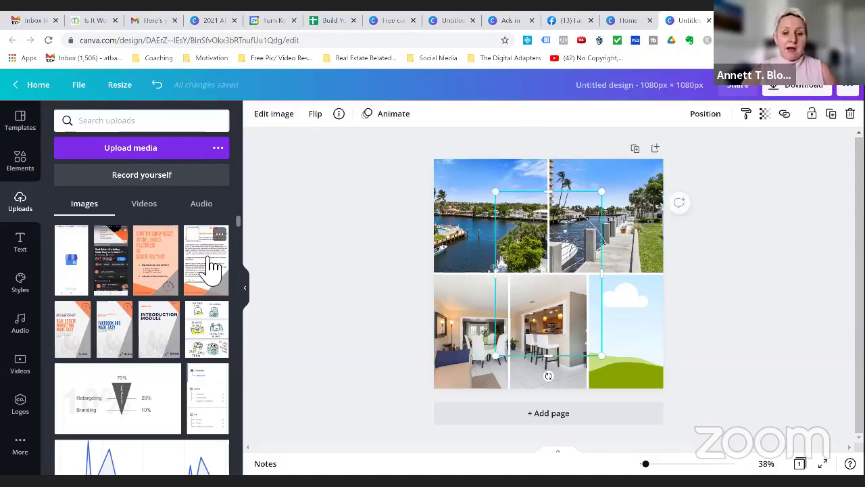
drag(498, 357, 352, 433)
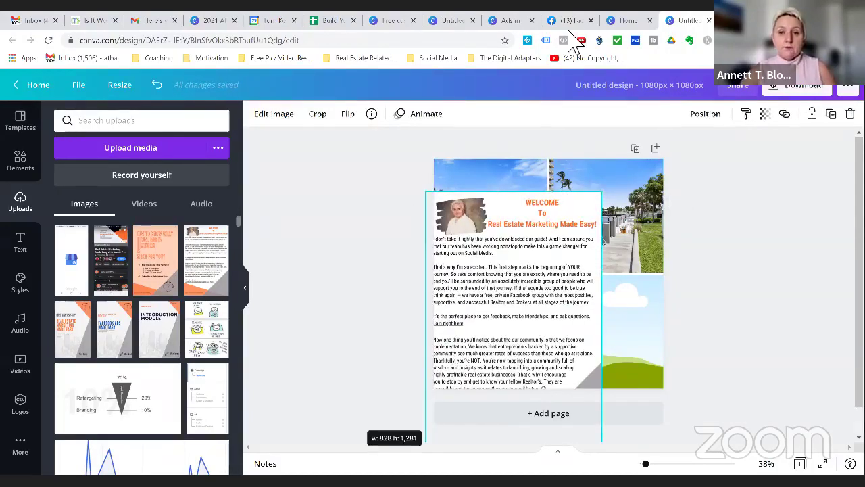
- Open the GMB Implementation week design with the Google My Business cover from the list of all designs
click(623, 21)
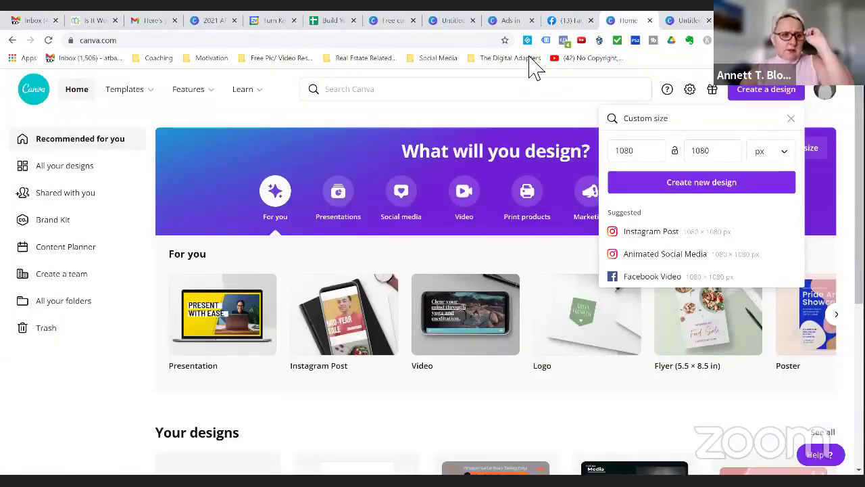
click(57, 169)
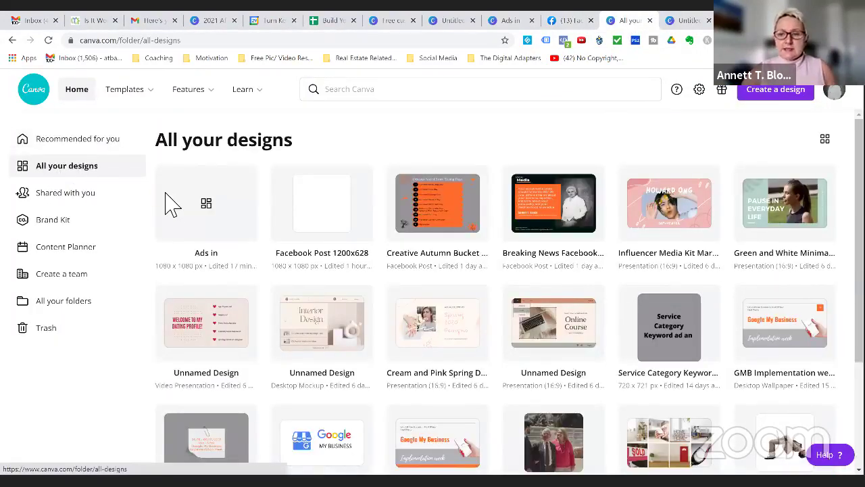
scroll(433, 297, down, 1)
scroll(803, 242, down, 2)
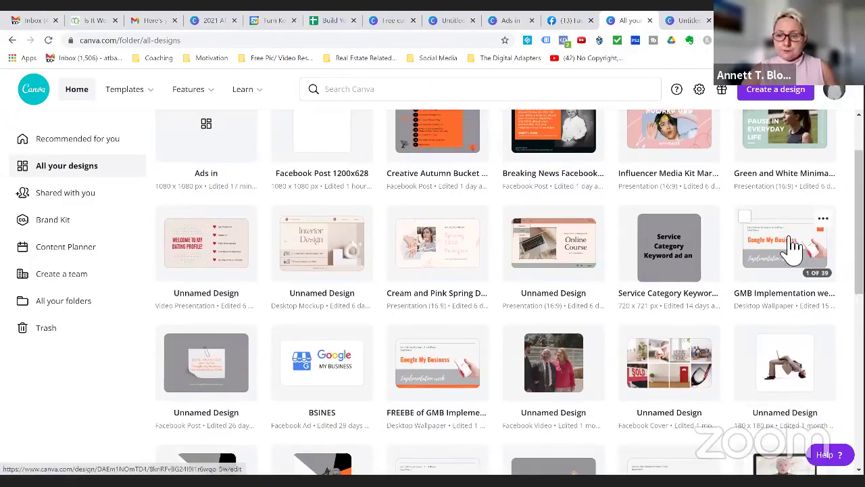
click(784, 242)
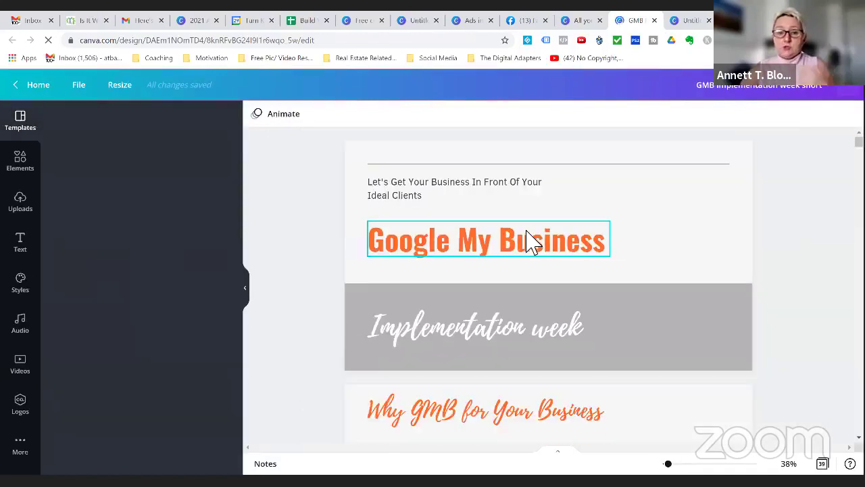
- Look through the first pages of the Google My Business presentation and the suggested templates
scroll(532, 240, down, 5)
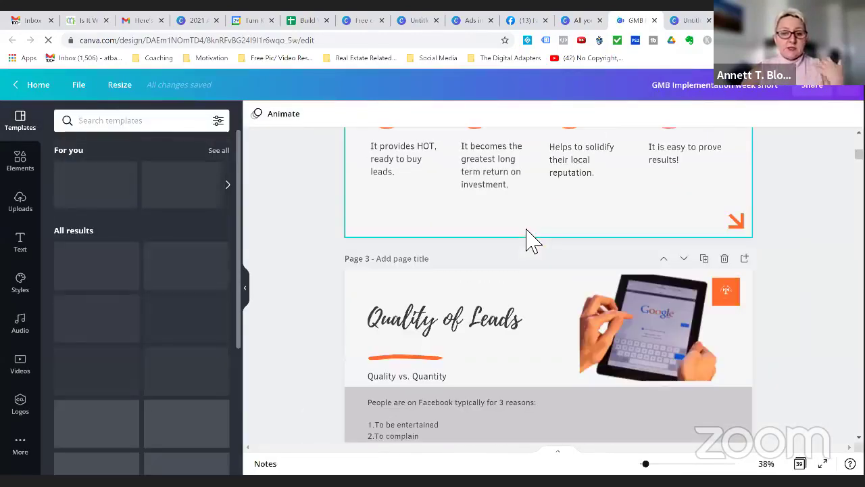
scroll(532, 240, down, 5)
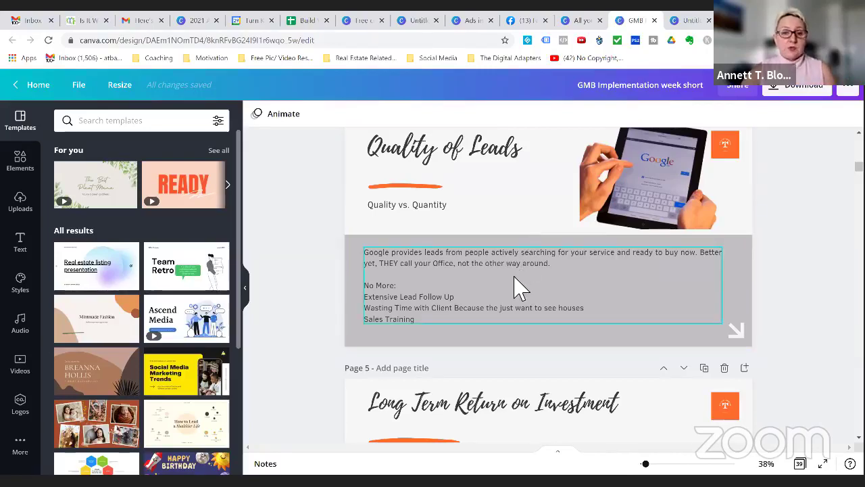
scroll(521, 288, up, 5)
scroll(520, 288, up, 8)
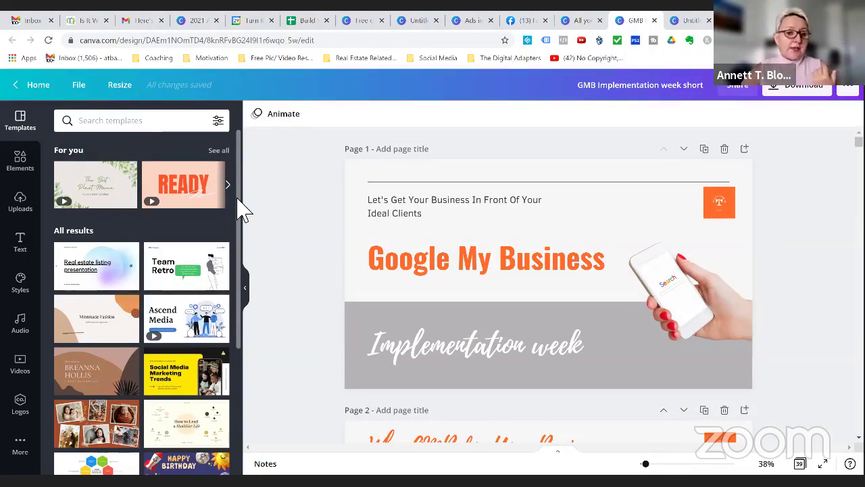
scroll(243, 216, down, 1)
scroll(131, 180, down, 1)
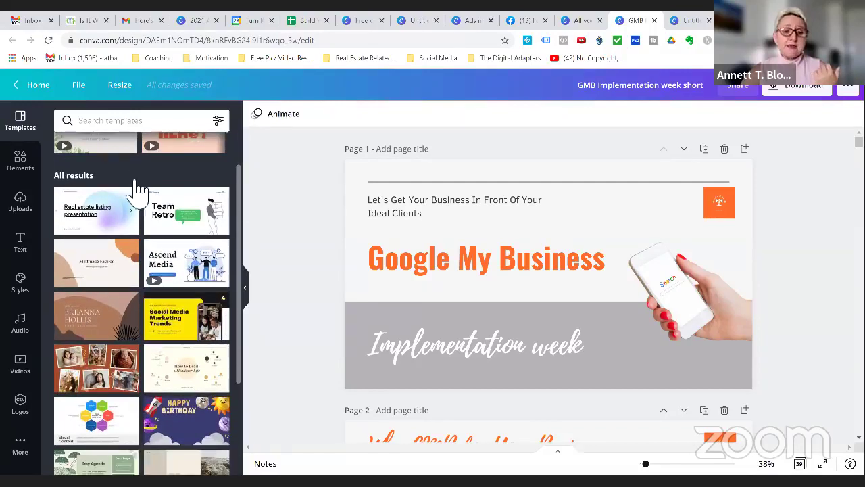
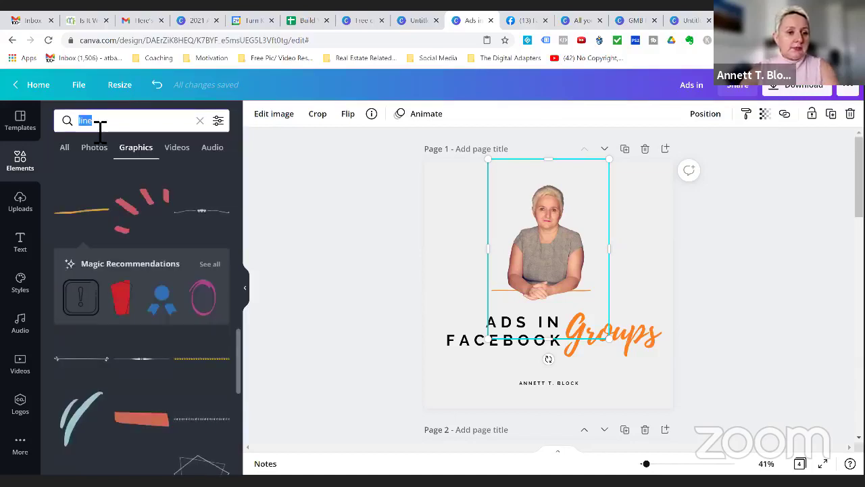
- Search the graphic elements for "heart" in the "Ads in" design
text(hearth)
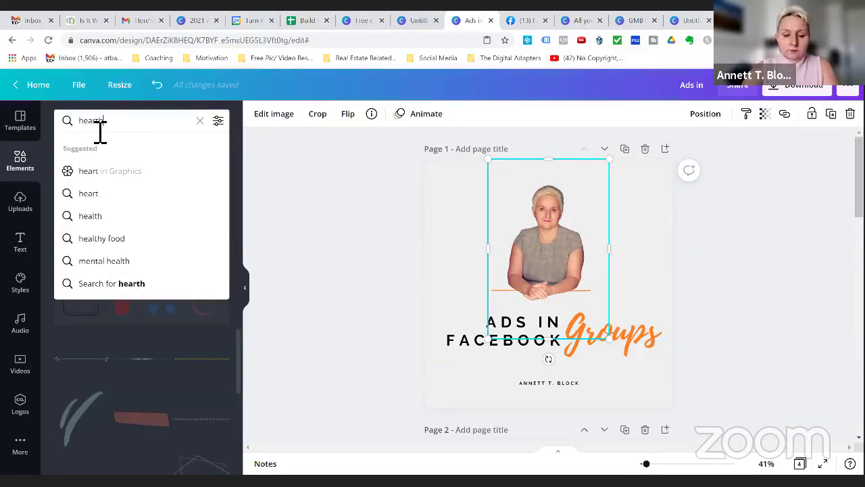
key(BackSpace)
key(Return)
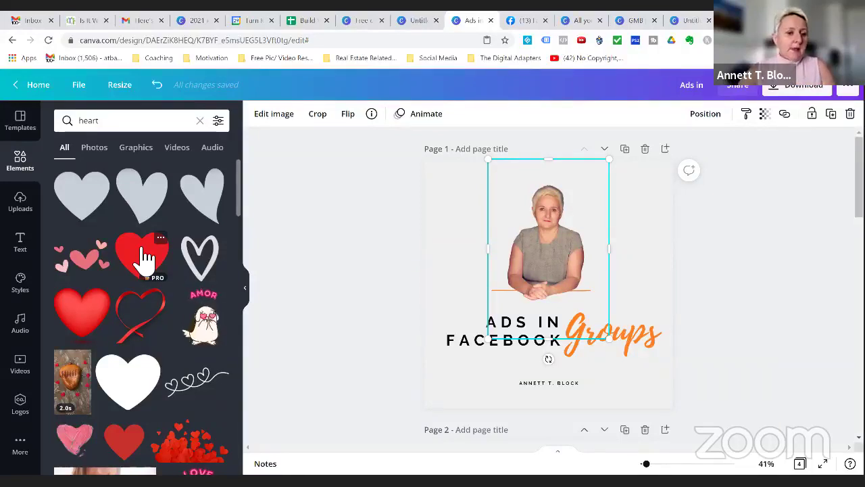
click(152, 160)
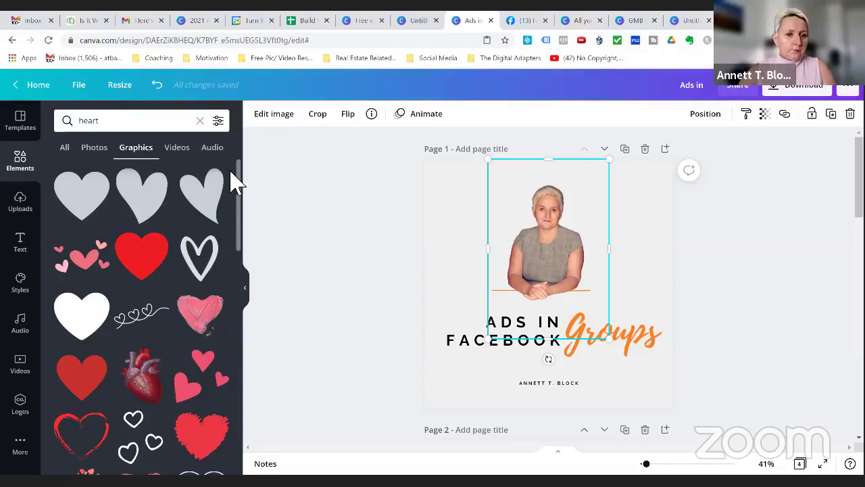
- Browse the "heart" results among graphics, videos, audio and photos, ending with the combined results of all types
scroll(242, 196, down, 1)
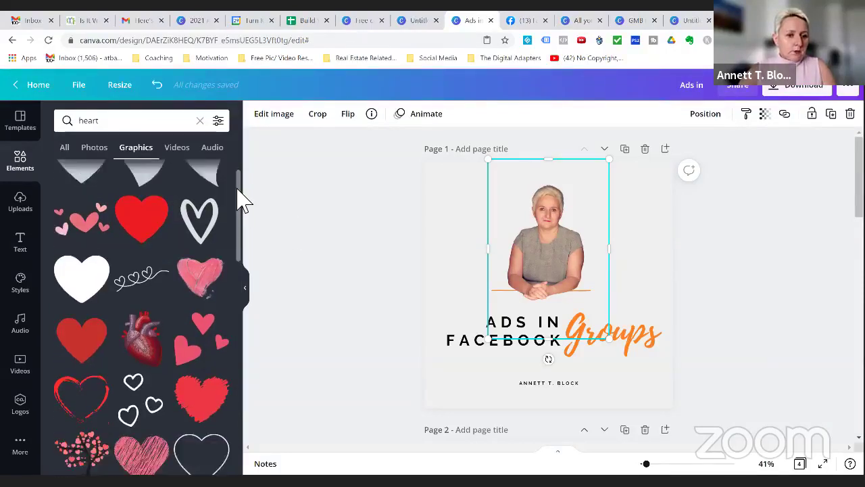
scroll(244, 237, down, 3)
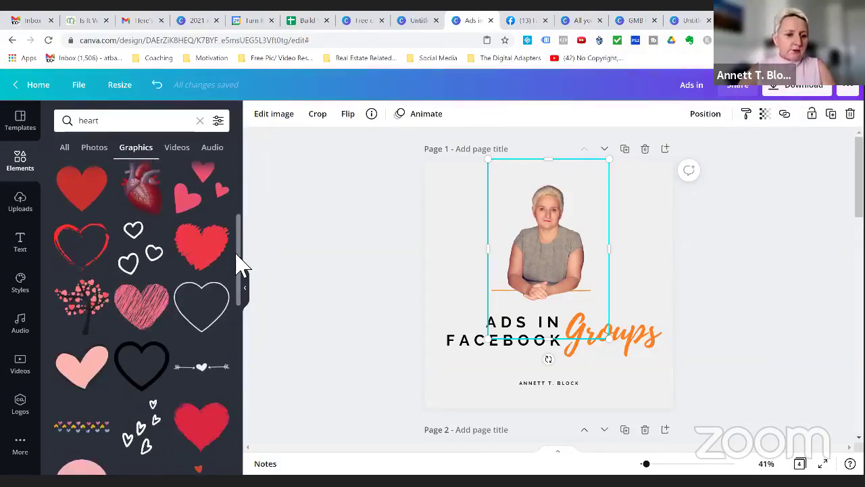
scroll(240, 271, down, 5)
scroll(241, 379, down, 8)
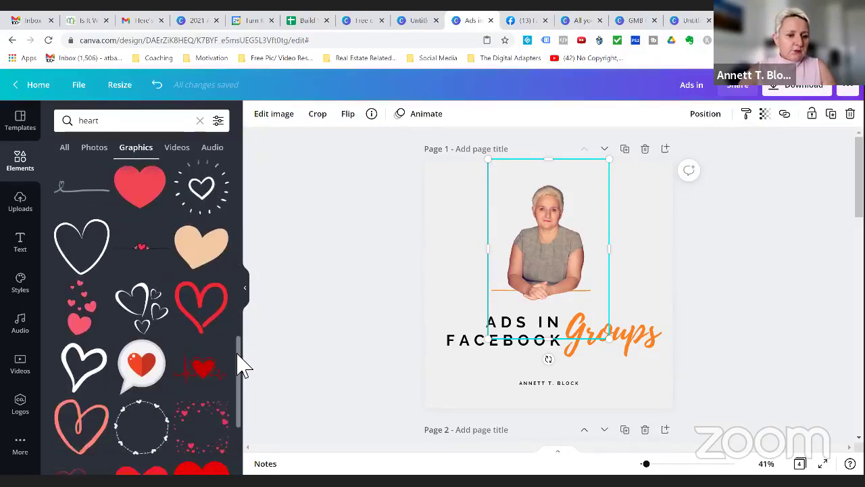
scroll(236, 209, down, 4)
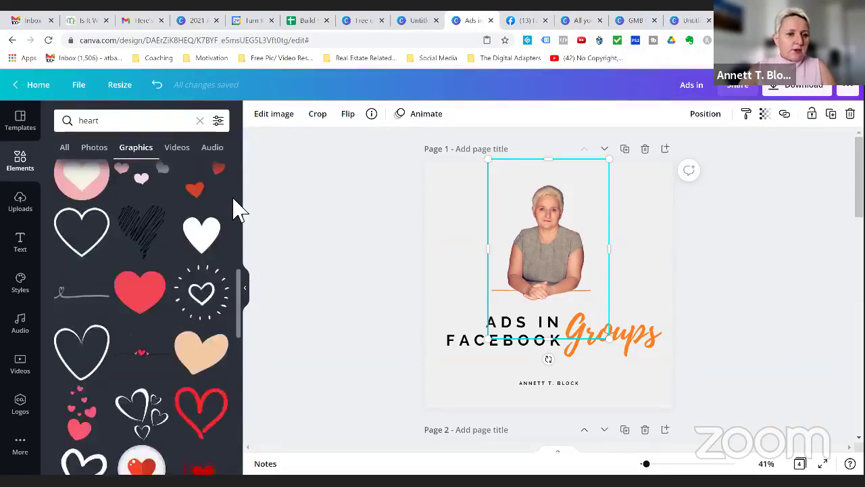
click(178, 148)
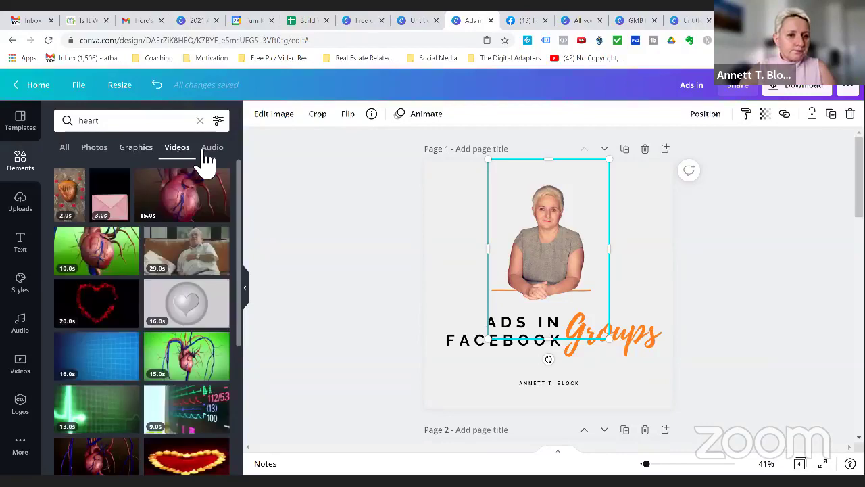
click(216, 153)
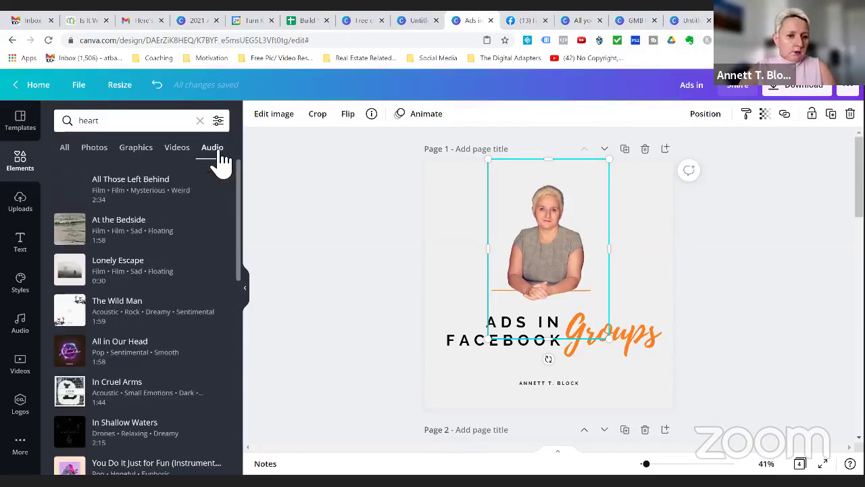
click(140, 161)
click(98, 156)
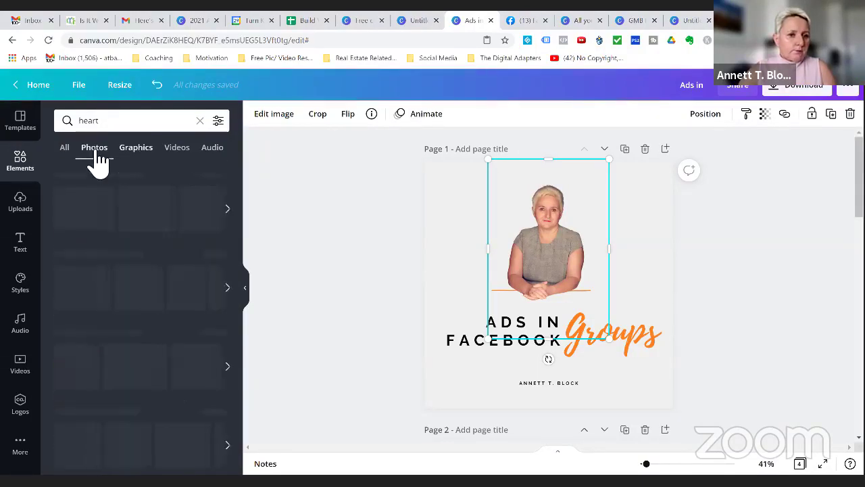
click(68, 156)
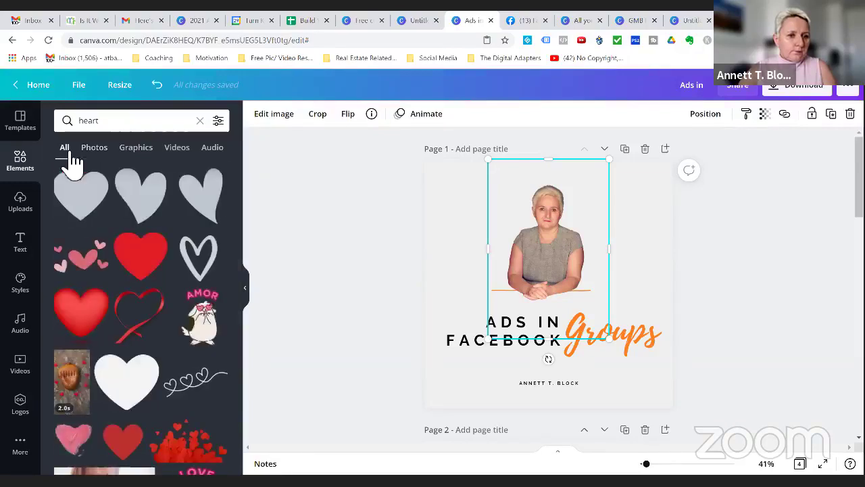
- Add the animated pair of white outlined hearts to page 1, shrink it and place it beside the portrait's head near the page's upper-right corner
scroll(237, 198, down, 4)
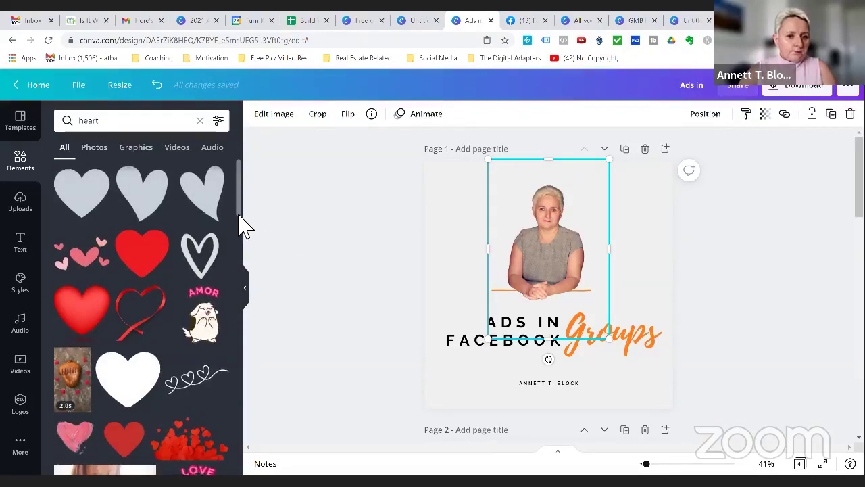
scroll(240, 274, down, 5)
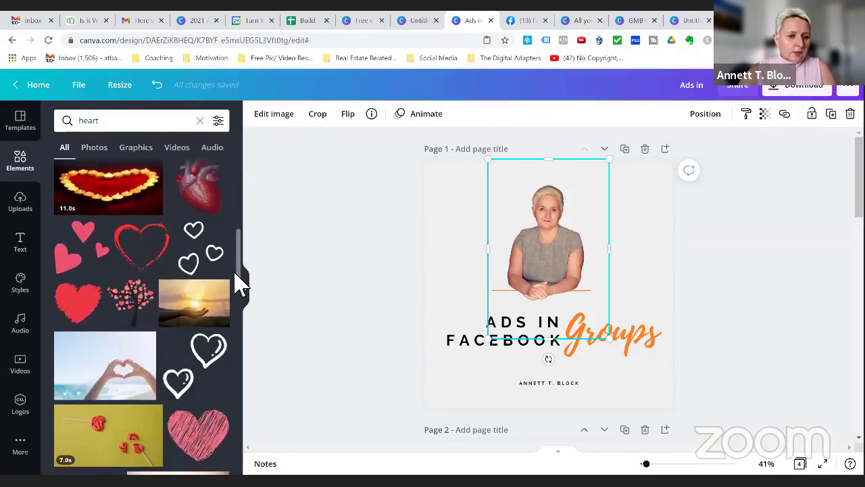
click(197, 217)
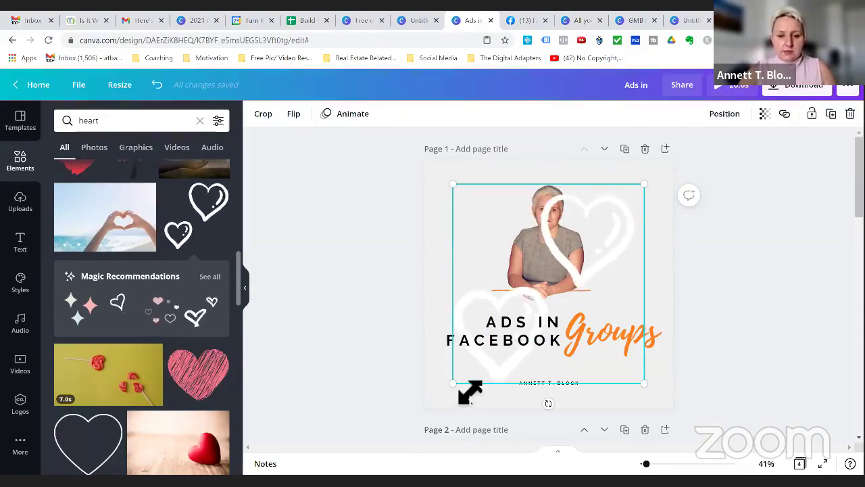
drag(454, 386, 602, 258)
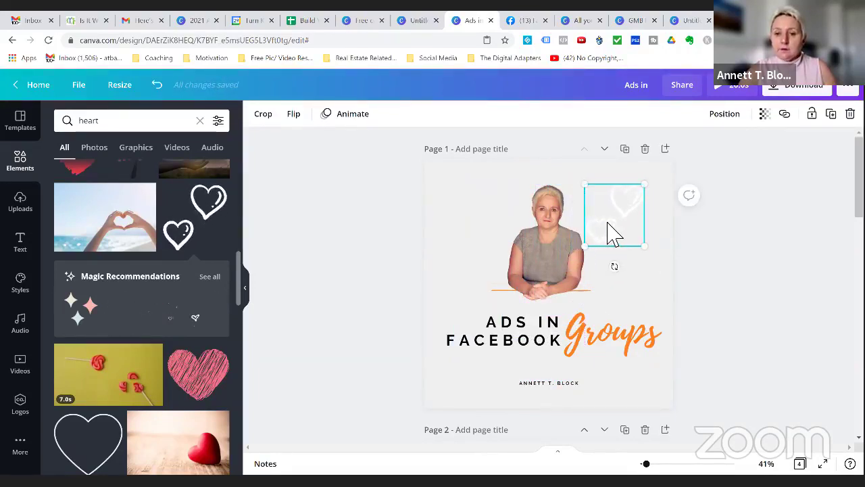
drag(609, 229, 623, 224)
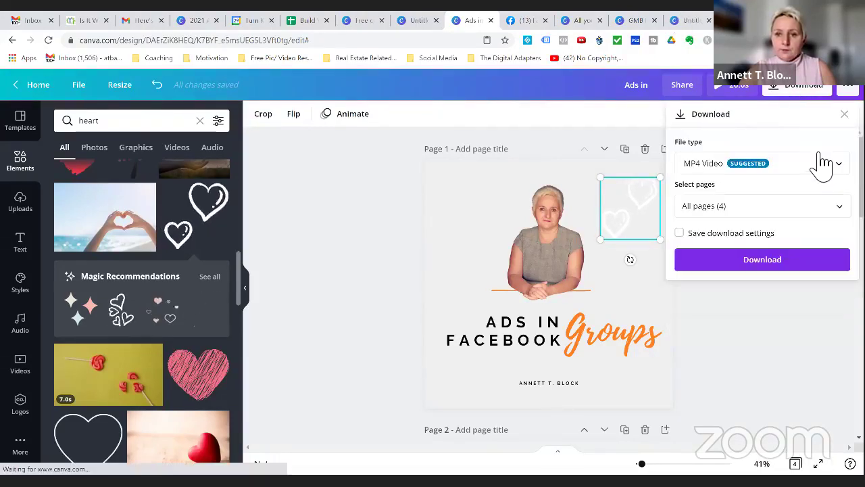
- Set the download file type to GIF for all pages and look through the other available formats down to PPTX
click(820, 164)
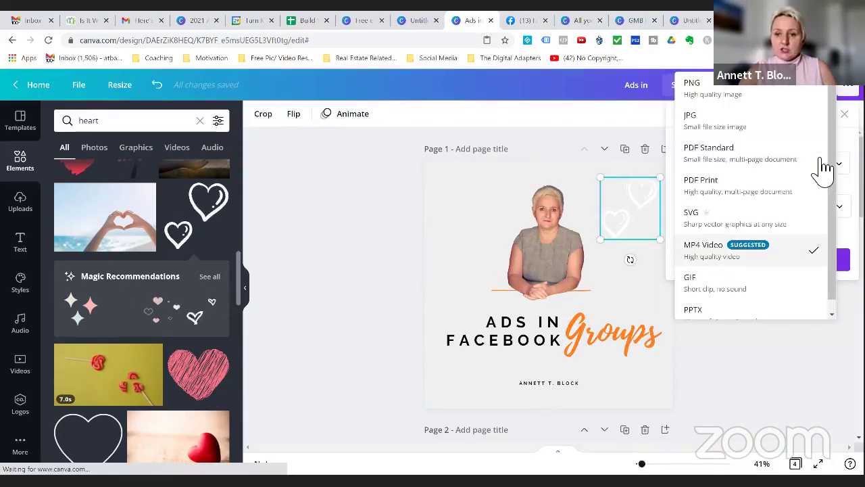
click(729, 291)
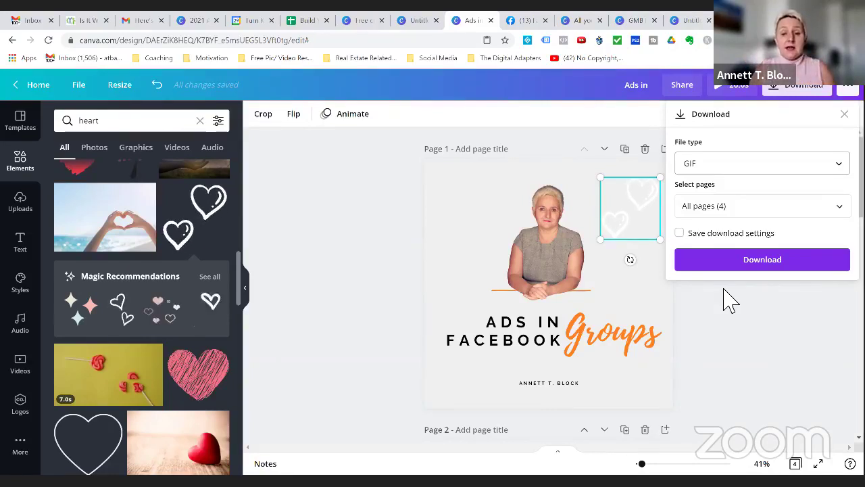
click(832, 165)
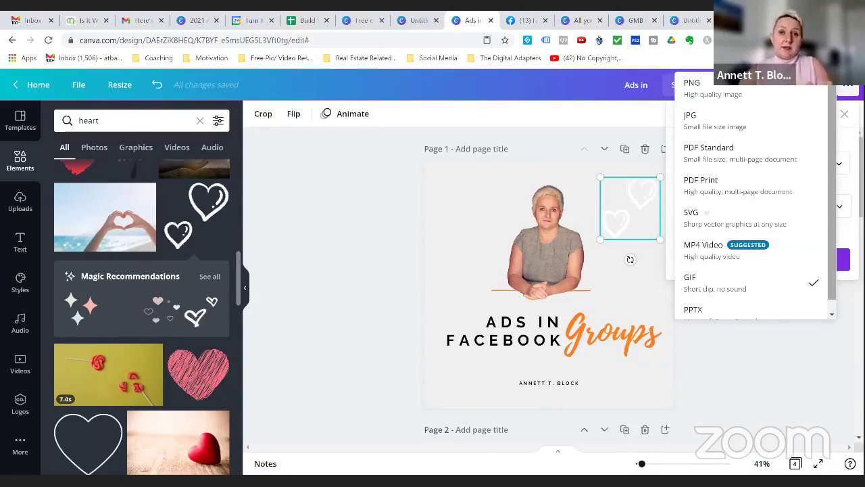
scroll(764, 311, down, 1)
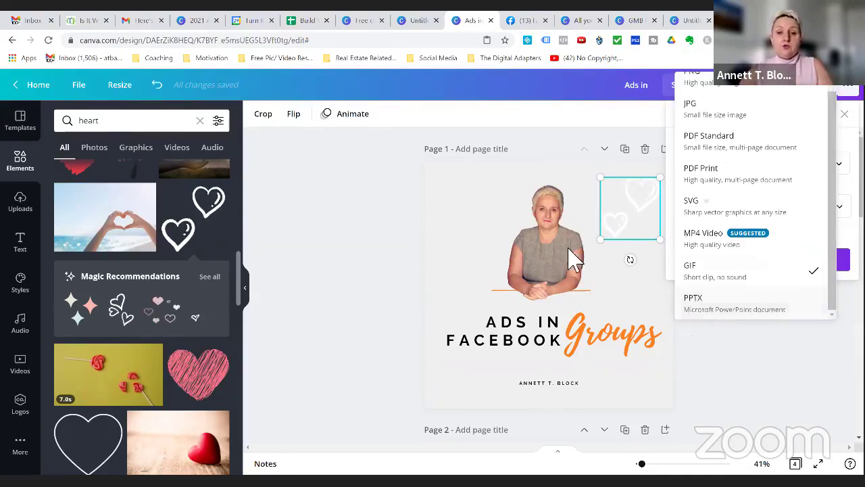